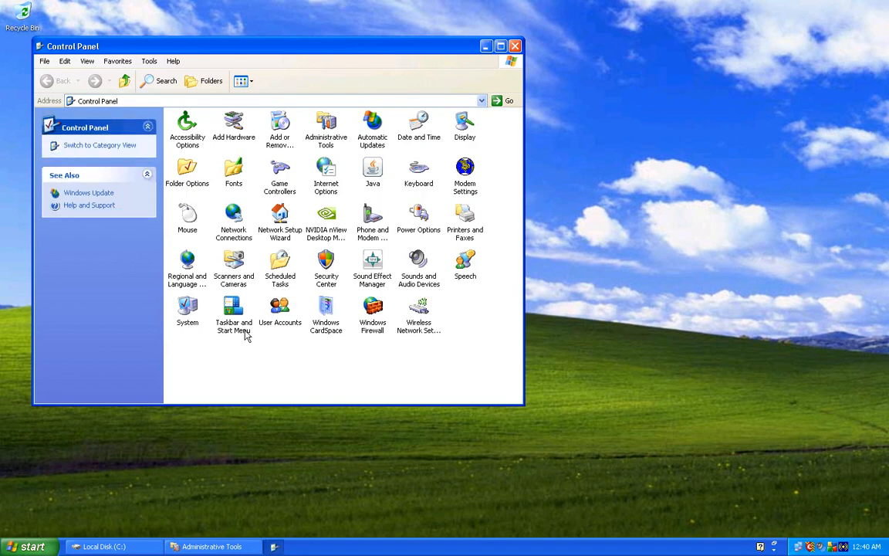
Open Computer Management from the Administrative Tools in the Control Panel.
{"action": "double_click", "coordinate": [325, 128]}
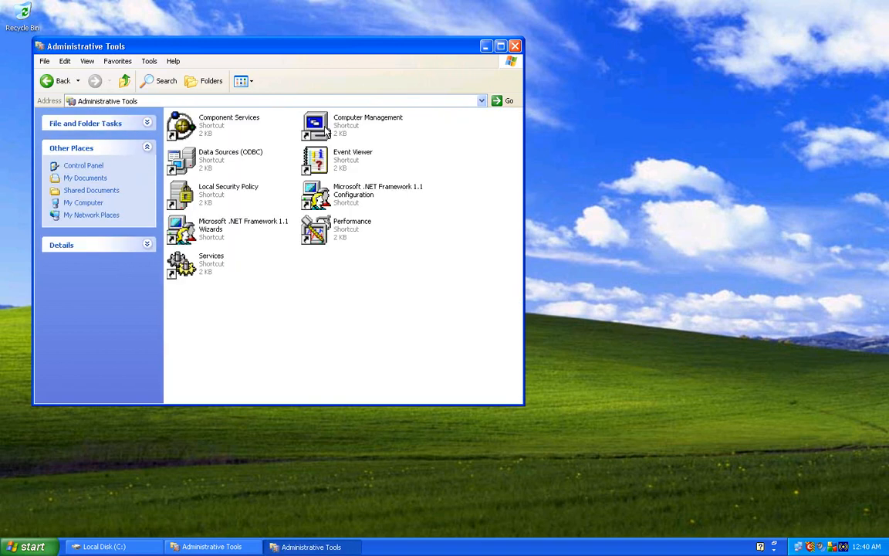
{"action": "left_click", "coordinate": [386, 122]}
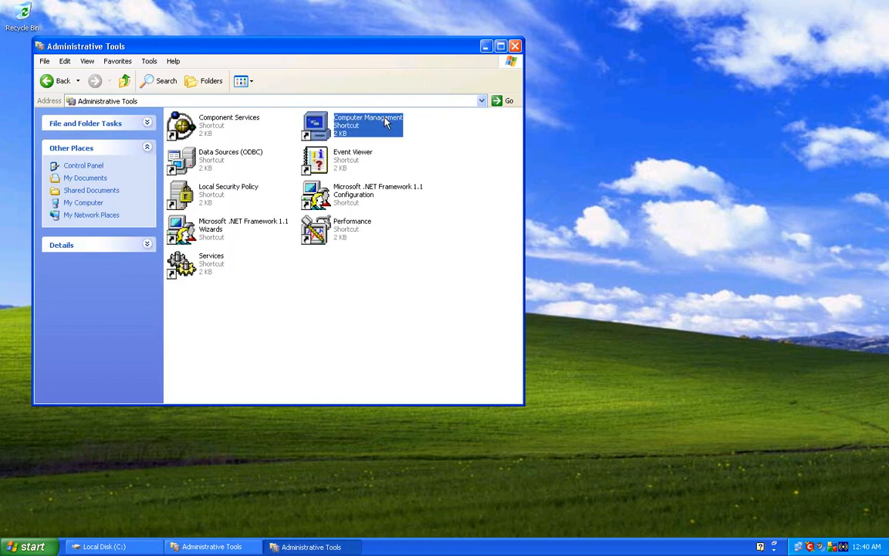
{"action": "double_click", "coordinate": [389, 123]}
{"action": "left_click", "coordinate": [413, 58]}
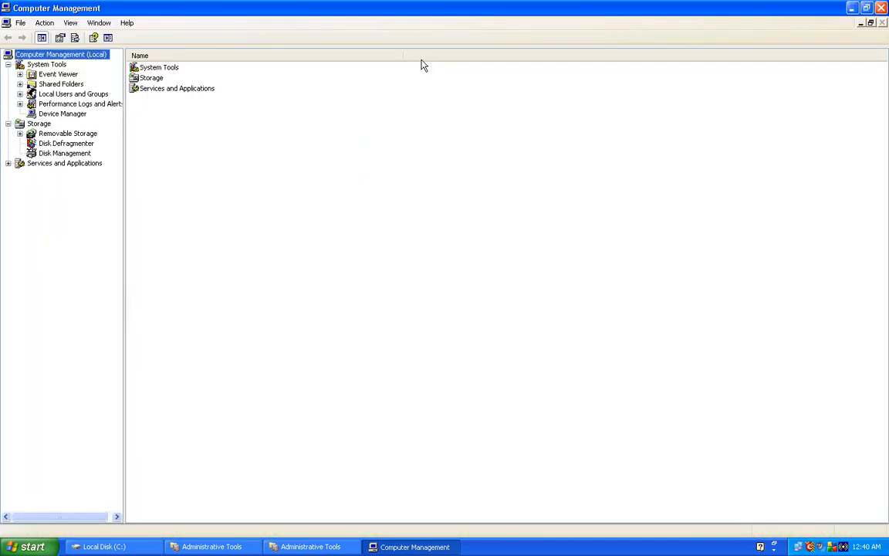
Display the local Users list and review the BadGuy, Crook, Students and Trusted accounts.
{"action": "left_click", "coordinate": [21, 94]}
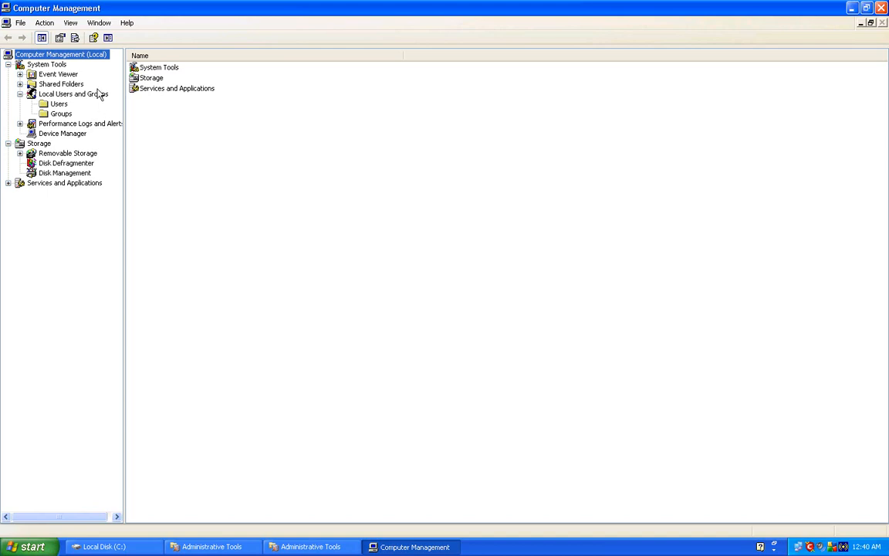
{"action": "left_click", "coordinate": [60, 103]}
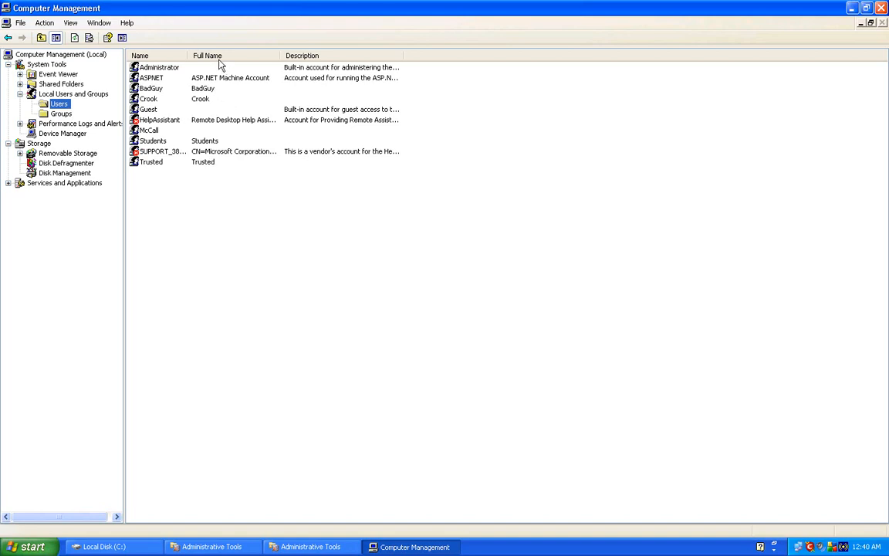
{"action": "left_click", "coordinate": [205, 89]}
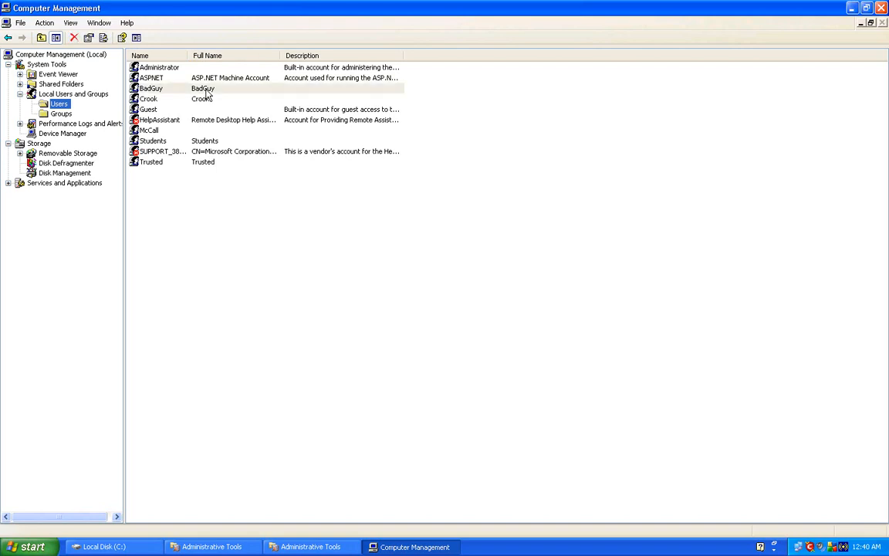
{"action": "left_click", "coordinate": [219, 100]}
{"action": "left_click", "coordinate": [204, 140]}
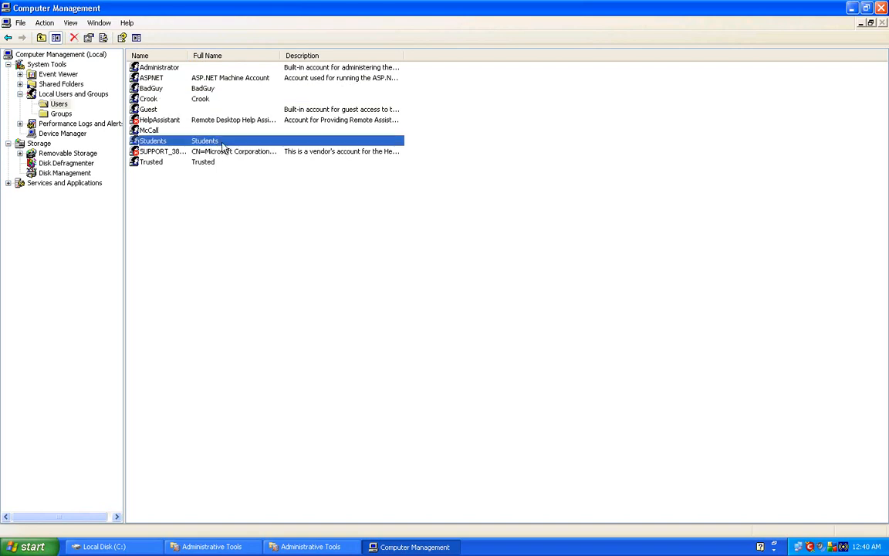
{"action": "left_click", "coordinate": [220, 163]}
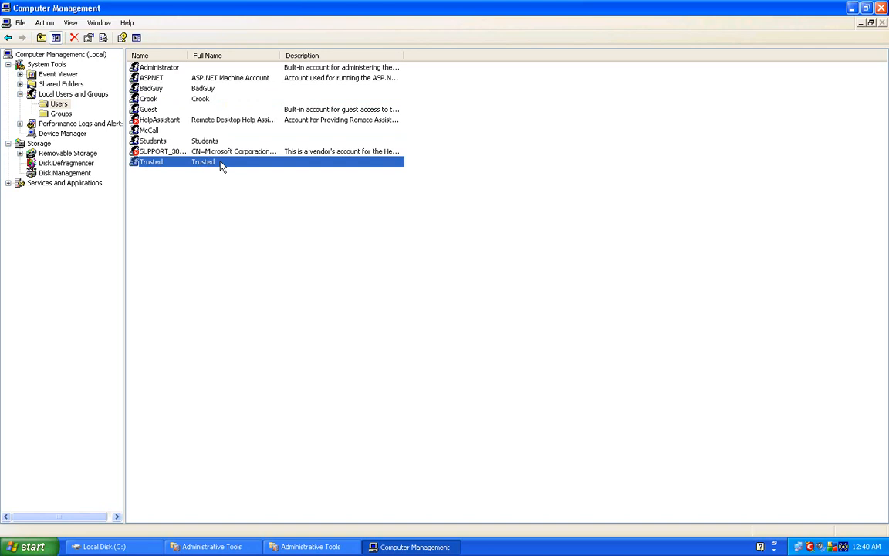
Add the owner's personal user account to the local TrustedUsers group and save the membership change.
{"action": "left_click", "coordinate": [73, 114]}
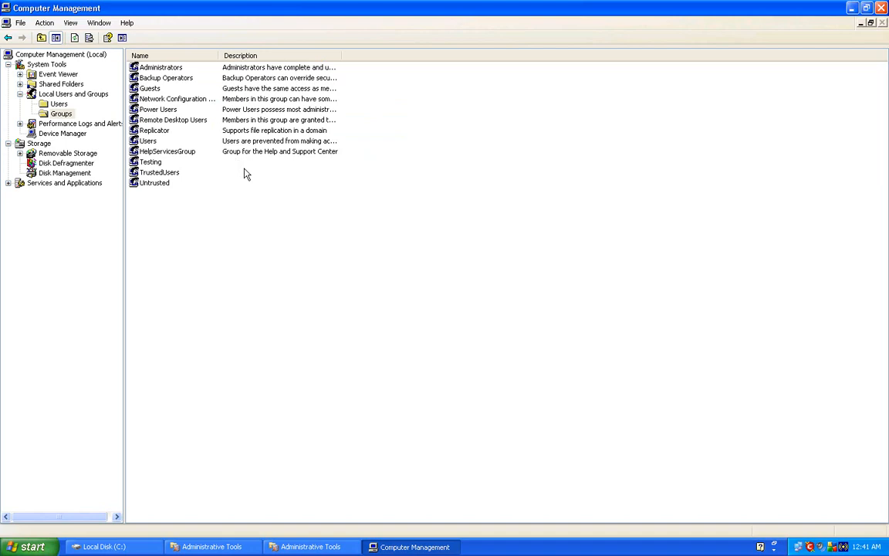
{"action": "left_click", "coordinate": [176, 176]}
{"action": "left_click", "coordinate": [172, 184]}
{"action": "left_click", "coordinate": [177, 176]}
{"action": "double_click", "coordinate": [176, 176]}
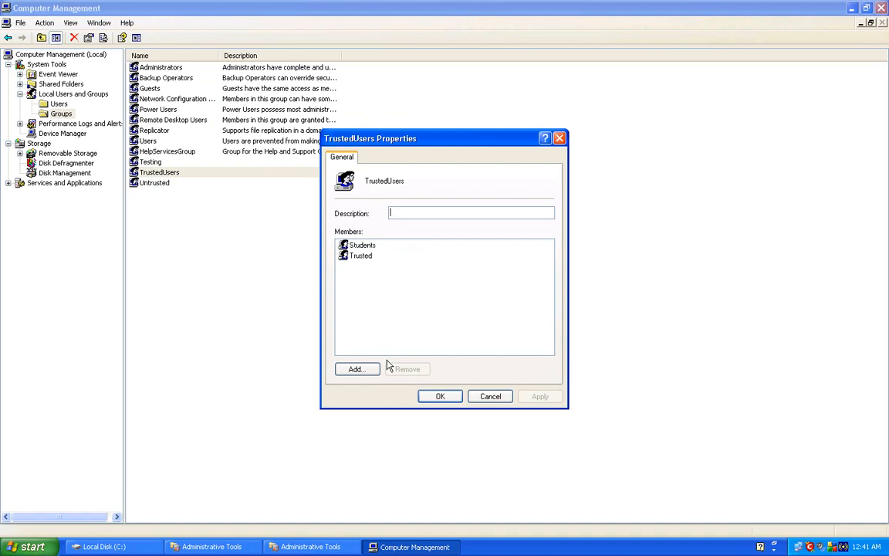
{"action": "left_click", "coordinate": [364, 371]}
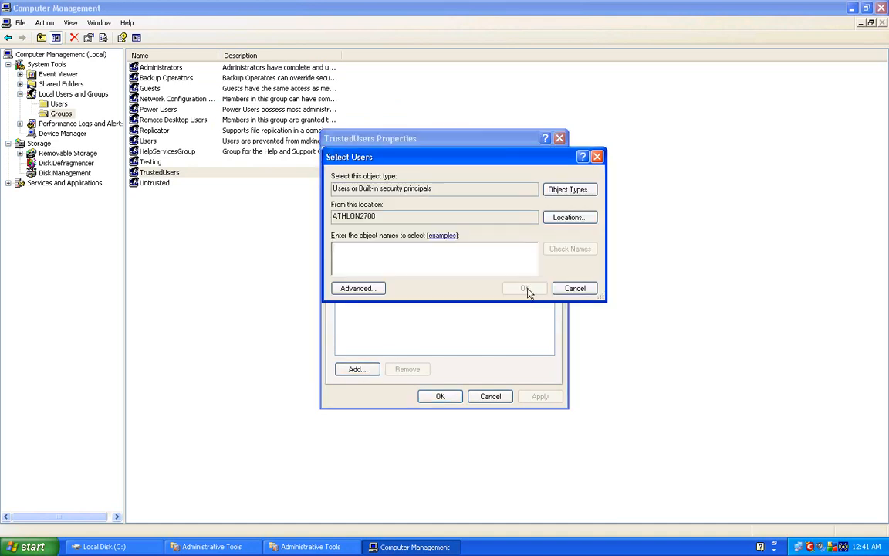
{"action": "type", "text": "mccall"}
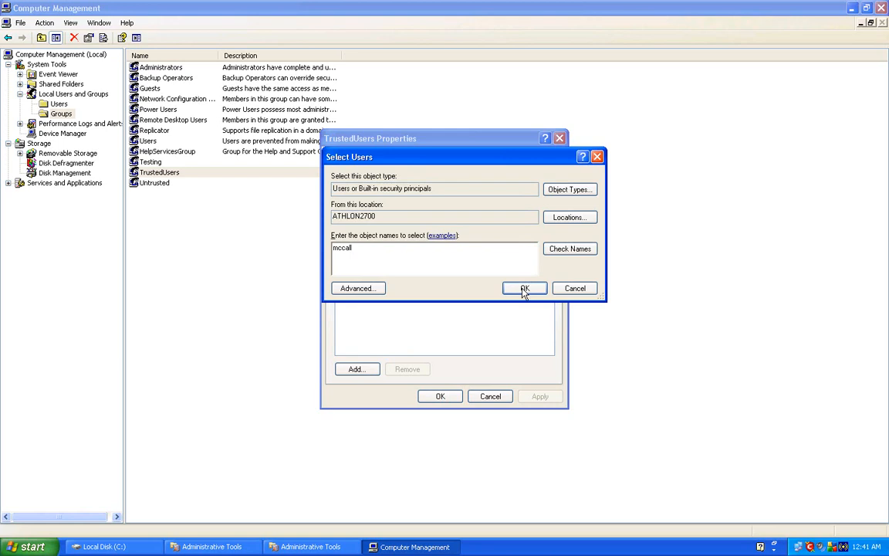
{"action": "left_click", "coordinate": [524, 289]}
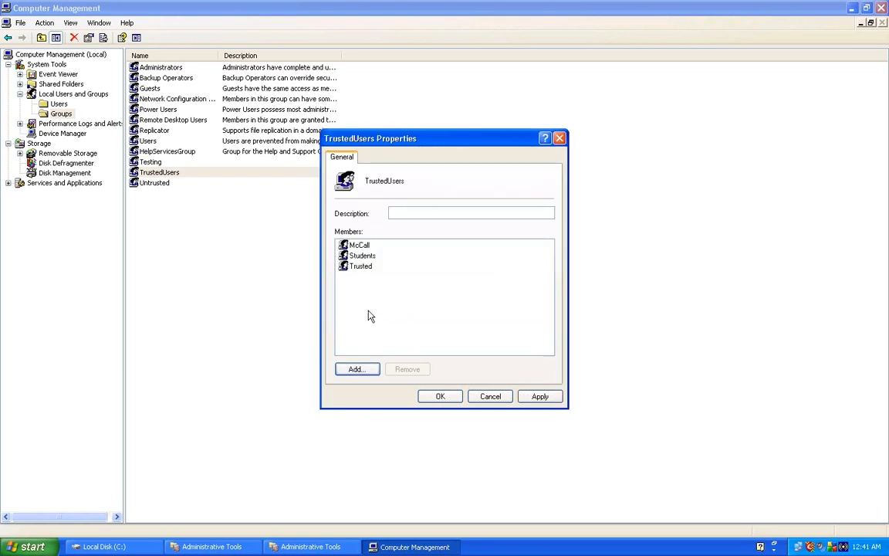
{"action": "left_click", "coordinate": [542, 397]}
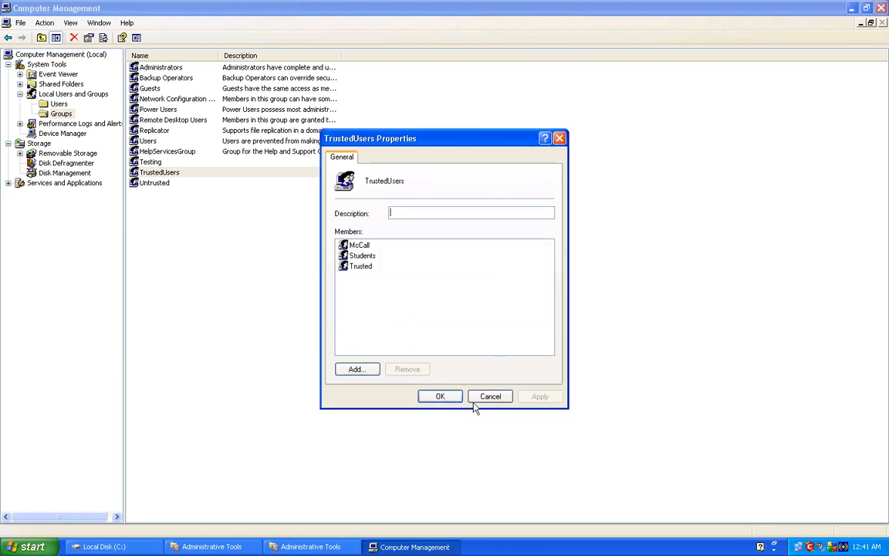
{"action": "left_click", "coordinate": [440, 398]}
Add the Crook account to the Untrusted group, verifying the name before saving the membership.
{"action": "double_click", "coordinate": [156, 184]}
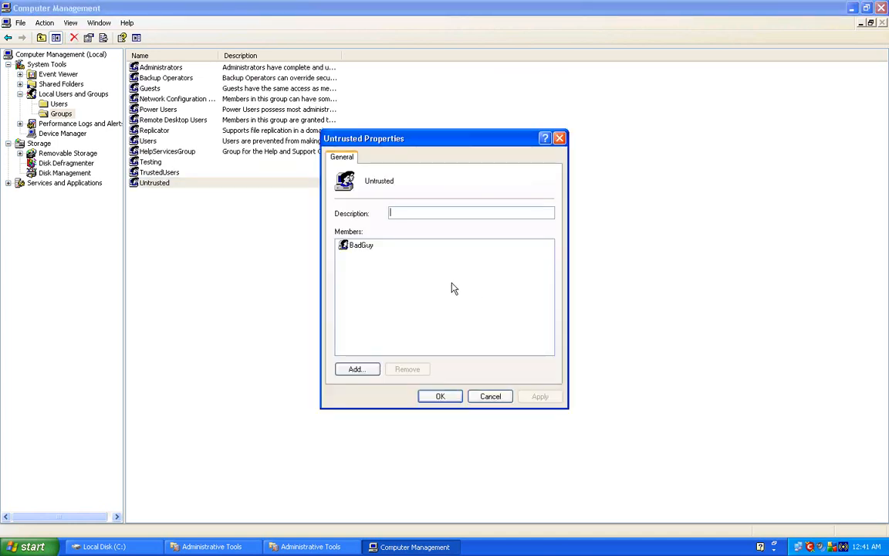
{"action": "left_click", "coordinate": [370, 372]}
{"action": "type", "text": "crook"}
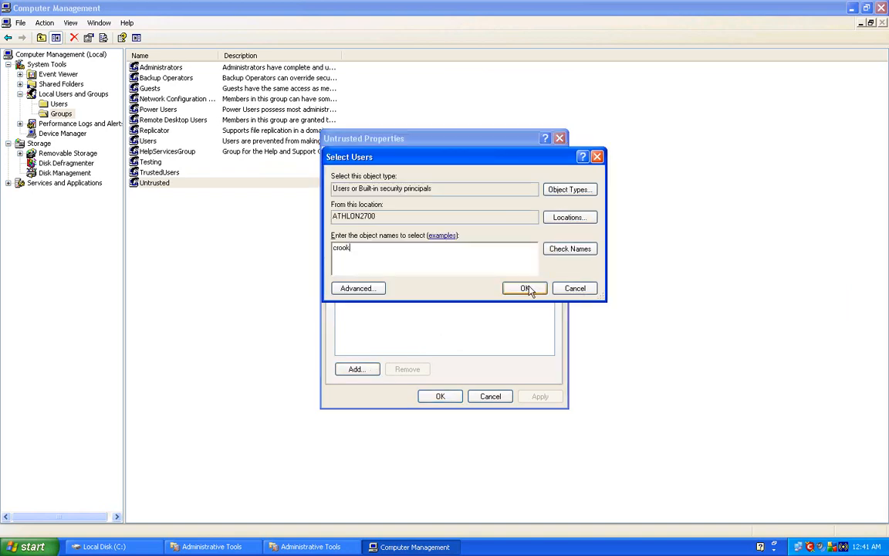
{"action": "left_click", "coordinate": [570, 249]}
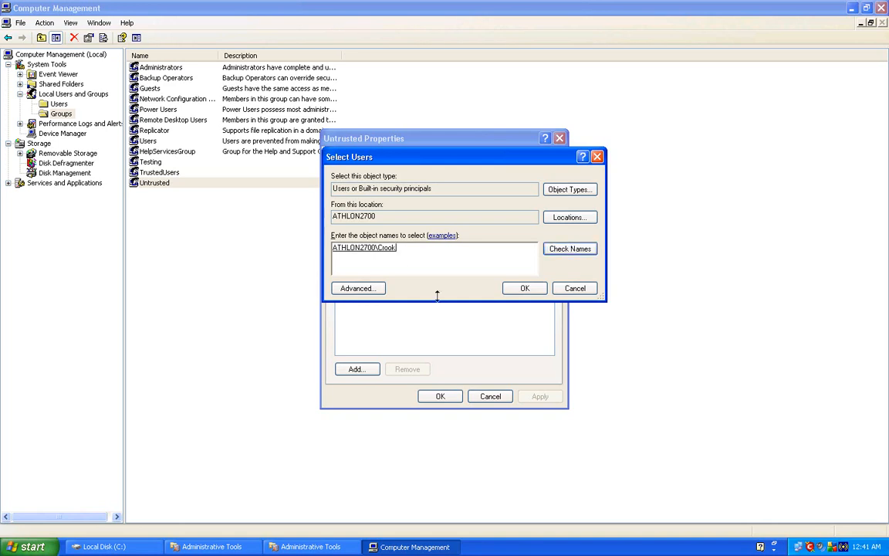
{"action": "left_click", "coordinate": [522, 288]}
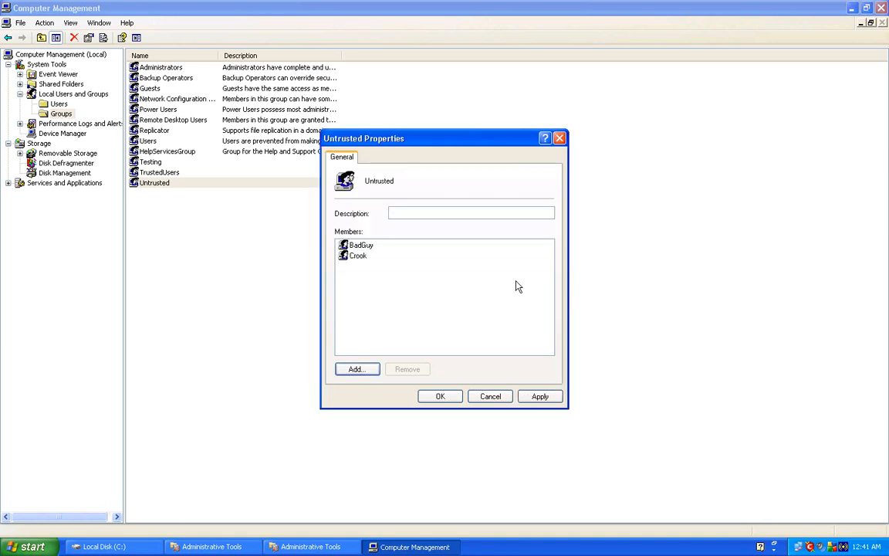
{"action": "left_click", "coordinate": [461, 396]}
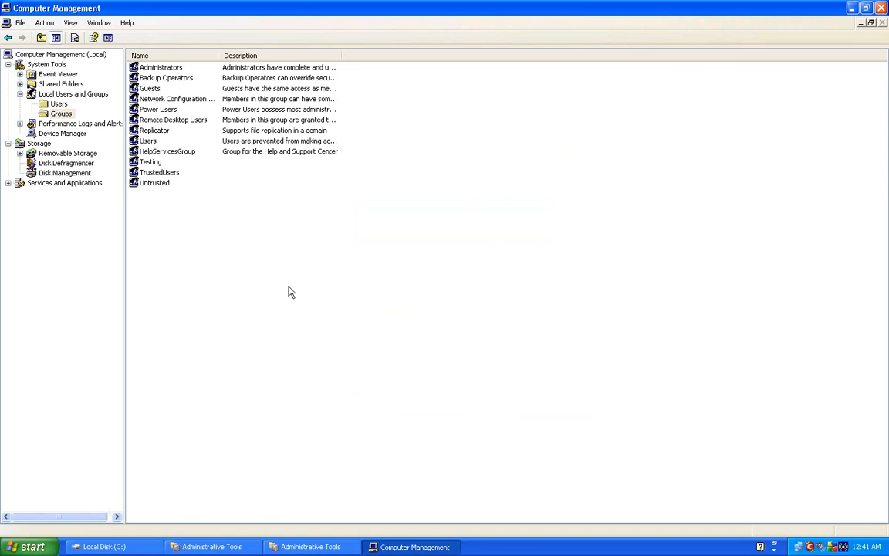
{"action": "right_click", "coordinate": [208, 239]}
{"action": "left_click", "coordinate": [229, 243]}
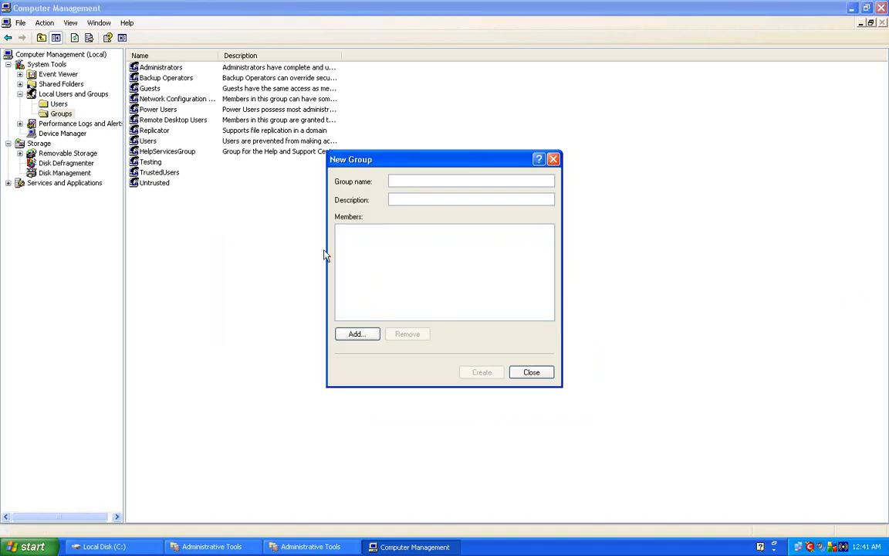
{"action": "left_click", "coordinate": [533, 374]}
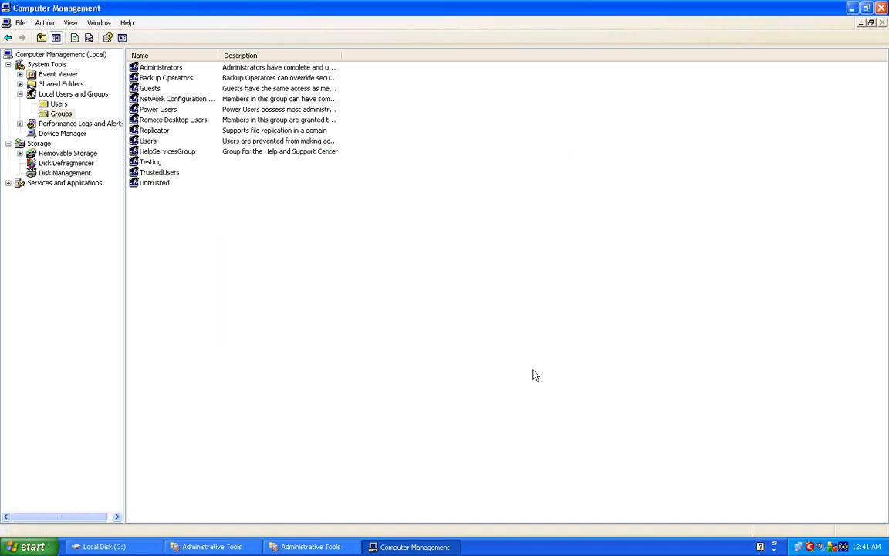
Close Computer Management and the front Administrative Tools window, and open the Documents folder on the C: drive.
{"action": "left_click", "coordinate": [883, 9]}
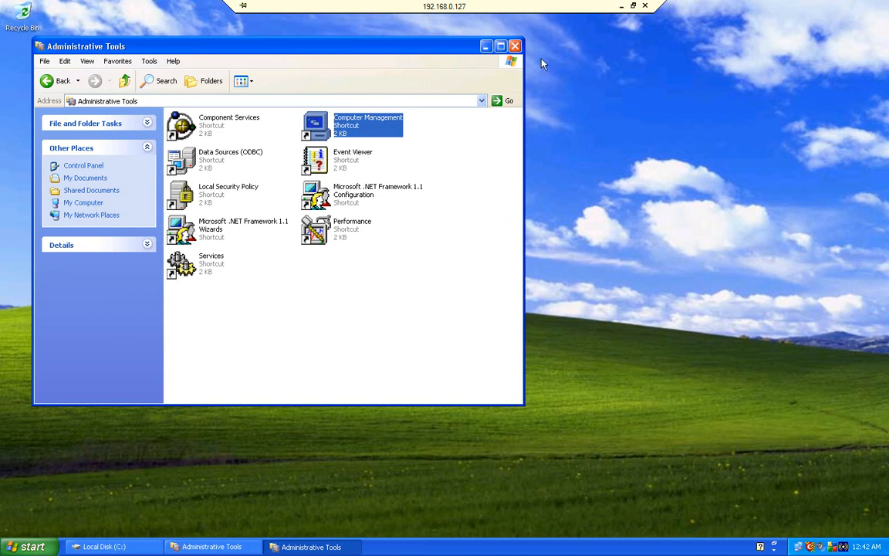
{"action": "left_click", "coordinate": [515, 47]}
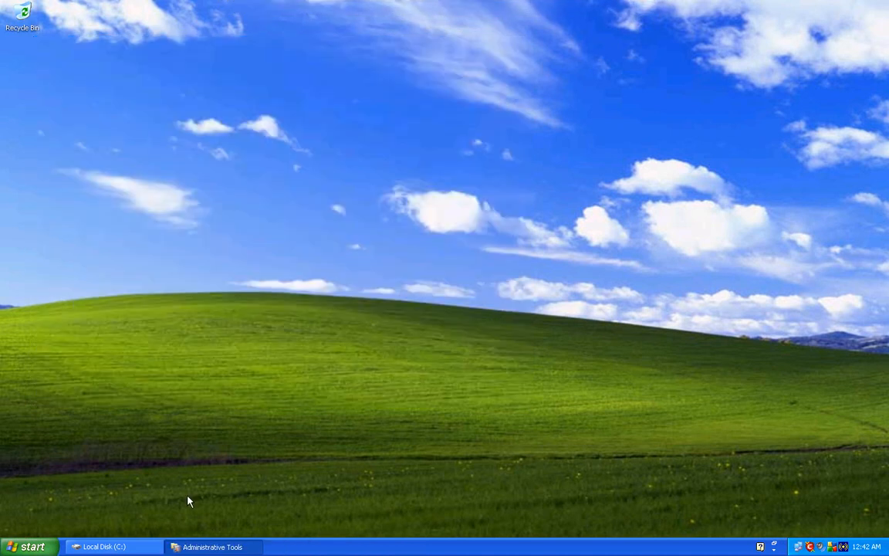
{"action": "left_click", "coordinate": [147, 545]}
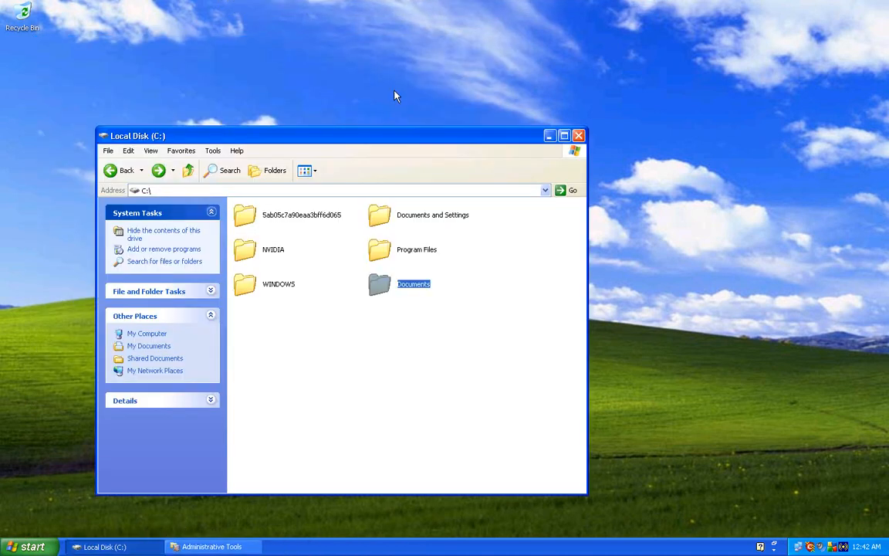
{"action": "left_click_drag", "start_coordinate": [386, 138], "coordinate": [489, 108]}
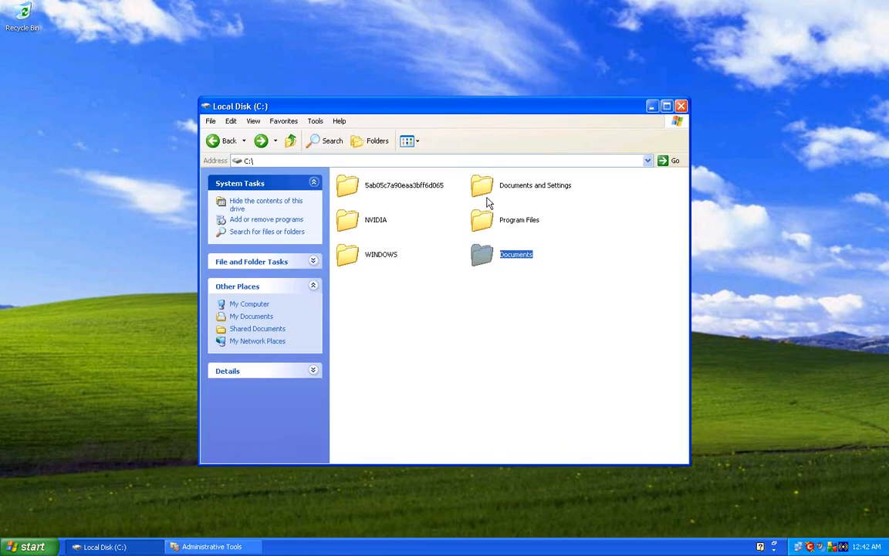
{"action": "double_click", "coordinate": [513, 258]}
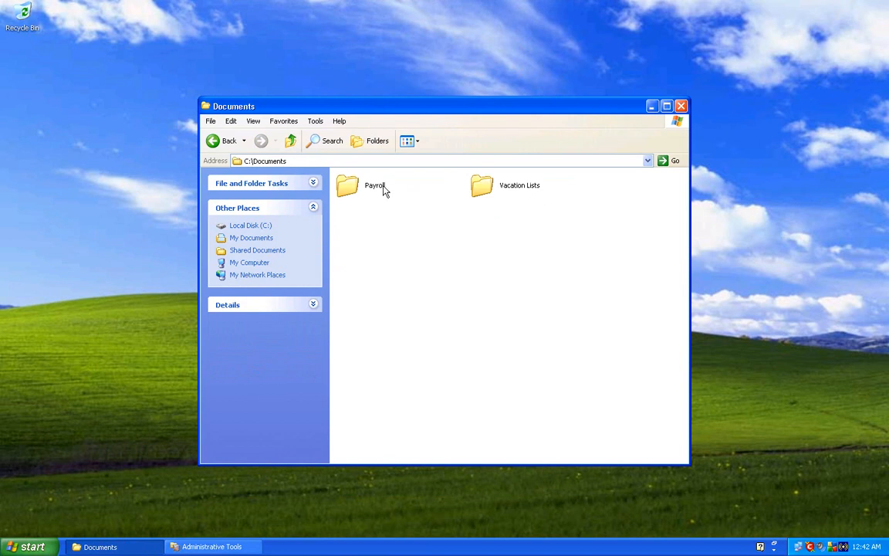
{"action": "left_click", "coordinate": [225, 140]}
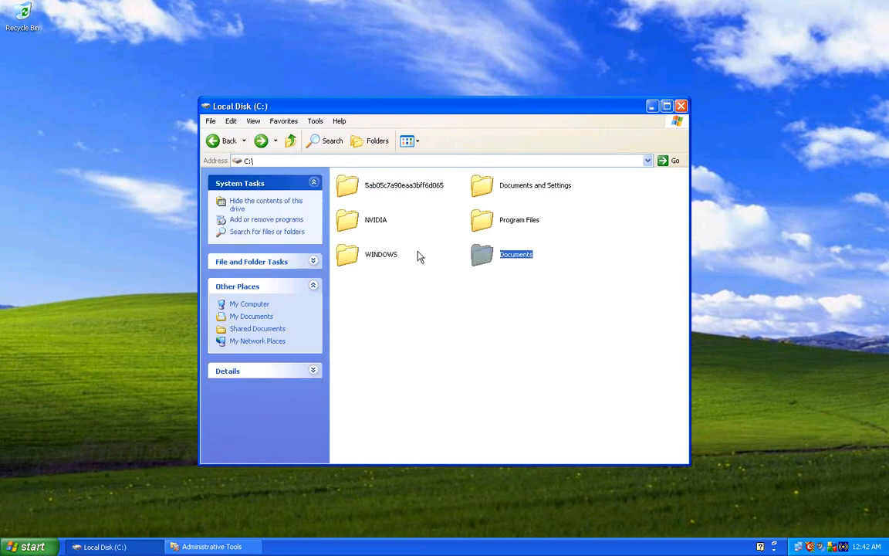
{"action": "double_click", "coordinate": [506, 259]}
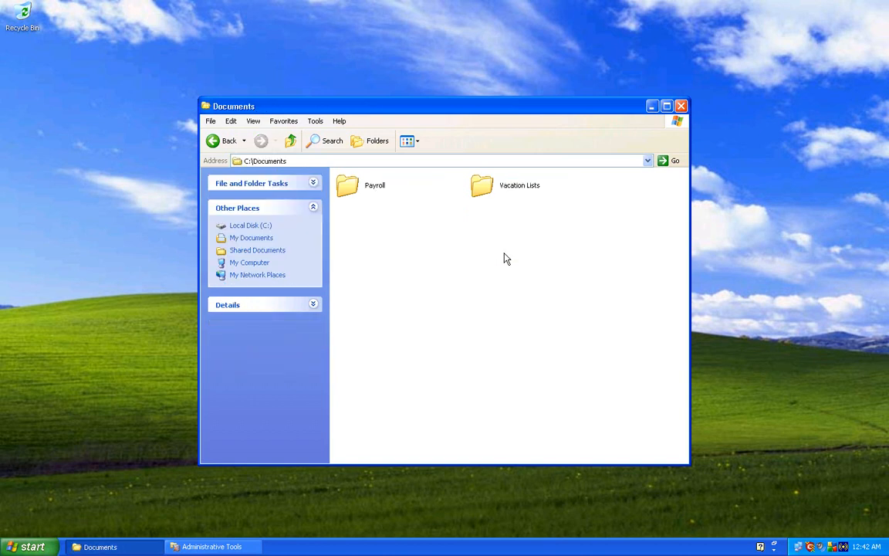
Check the "Use simple file sharing (Recommended)" setting in the advanced folder view options.
{"action": "left_click", "coordinate": [316, 121]}
{"action": "left_click", "coordinate": [311, 168]}
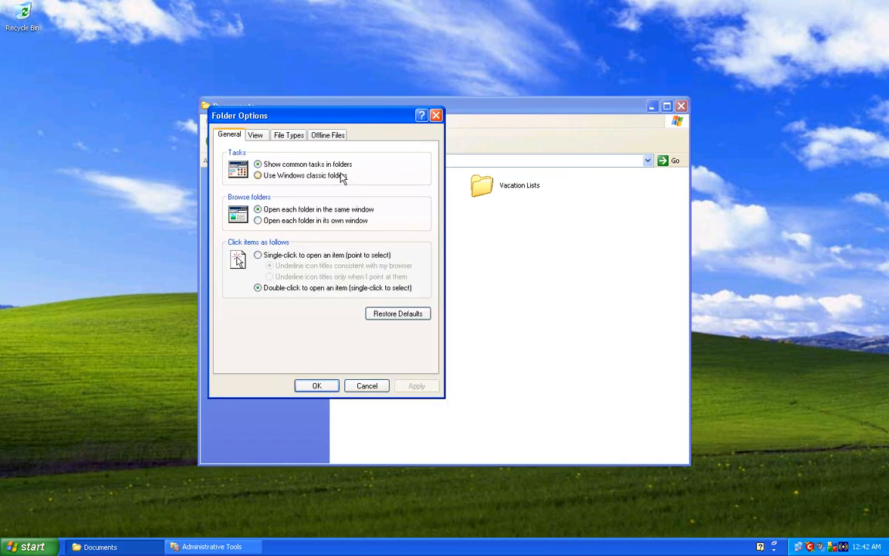
{"action": "left_click", "coordinate": [255, 136]}
{"action": "scroll", "coordinate": [401, 293], "scroll_direction": "down", "scroll_amount": 5}
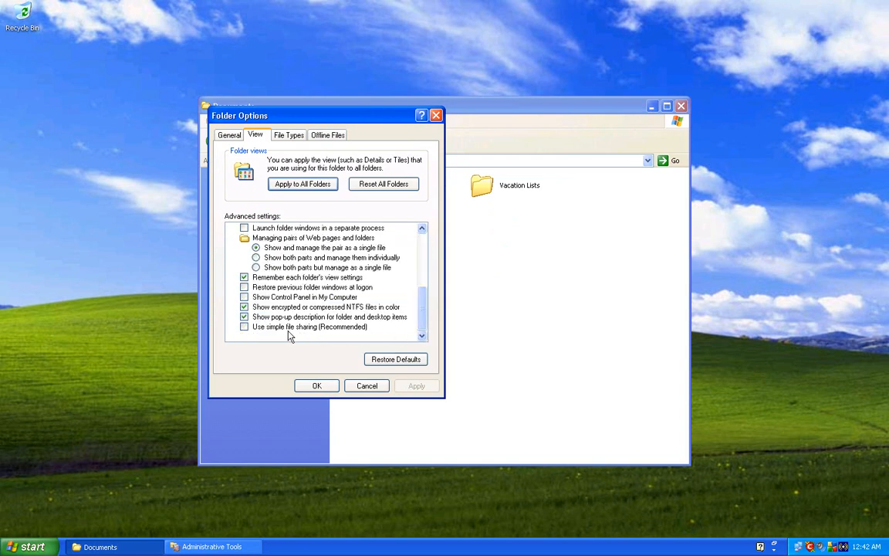
{"action": "left_click", "coordinate": [326, 386]}
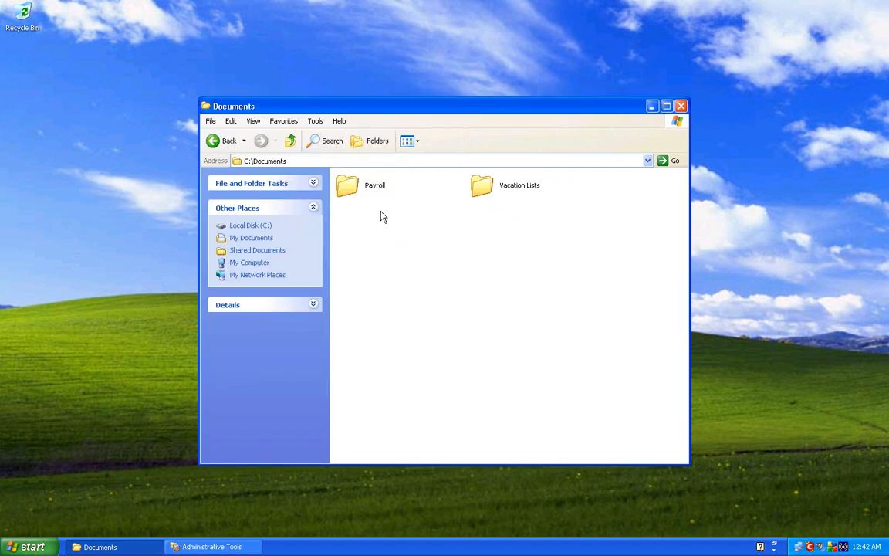
Open the security permissions of the Payroll folder and move its properties window clear of the folder icon.
{"action": "right_click", "coordinate": [375, 185]}
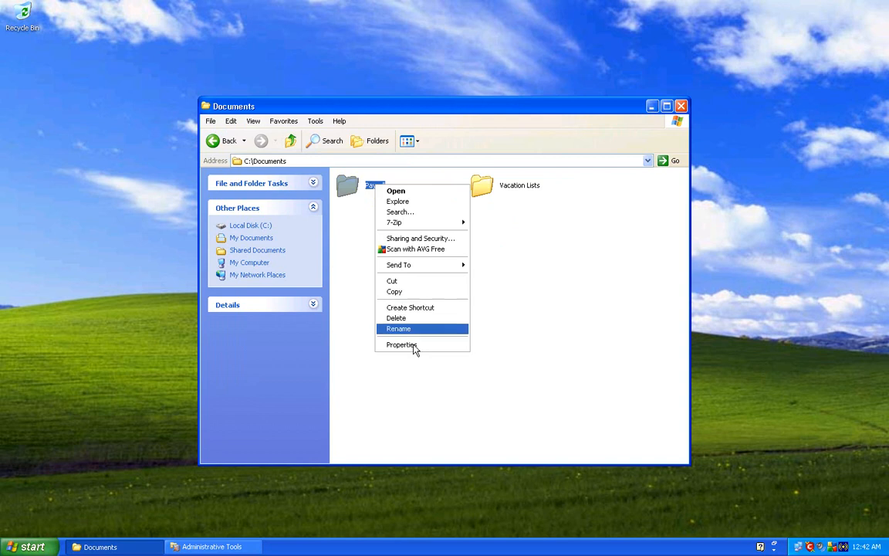
{"action": "left_click", "coordinate": [410, 345]}
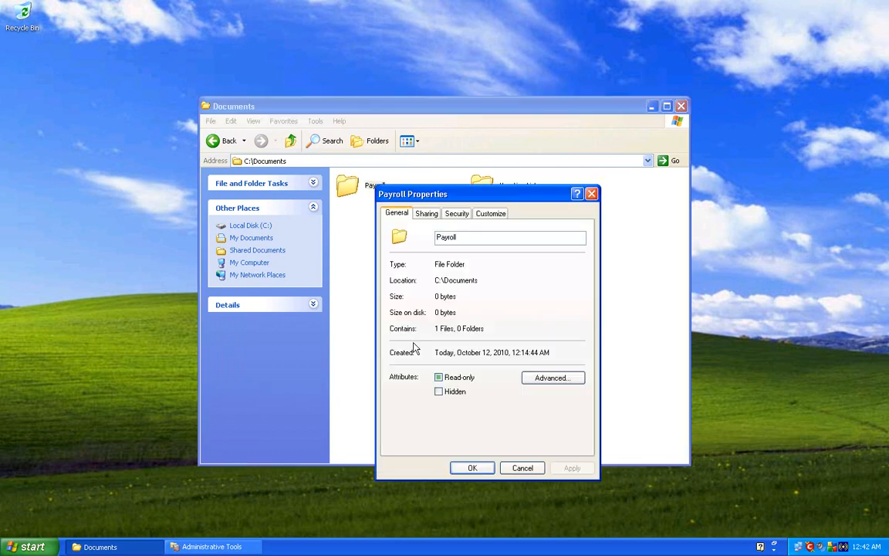
{"action": "left_click", "coordinate": [457, 214]}
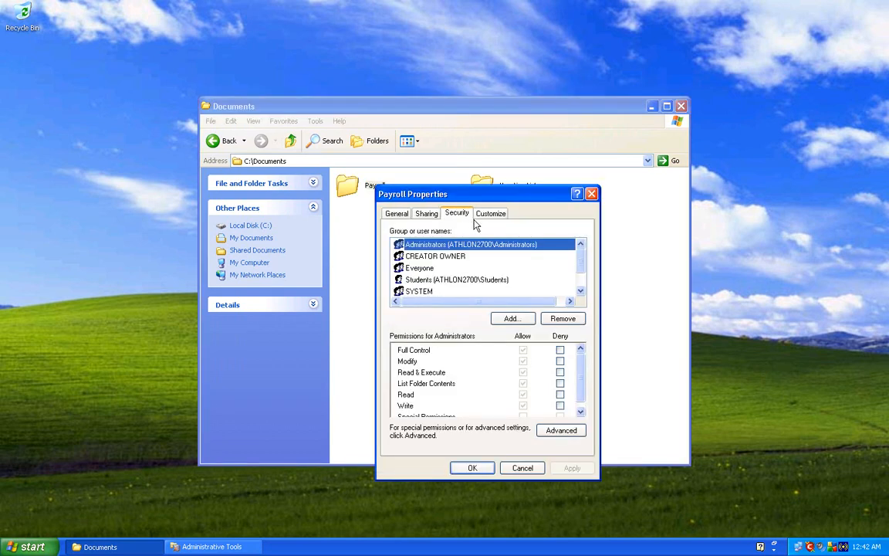
{"action": "left_click_drag", "start_coordinate": [538, 205], "coordinate": [593, 142]}
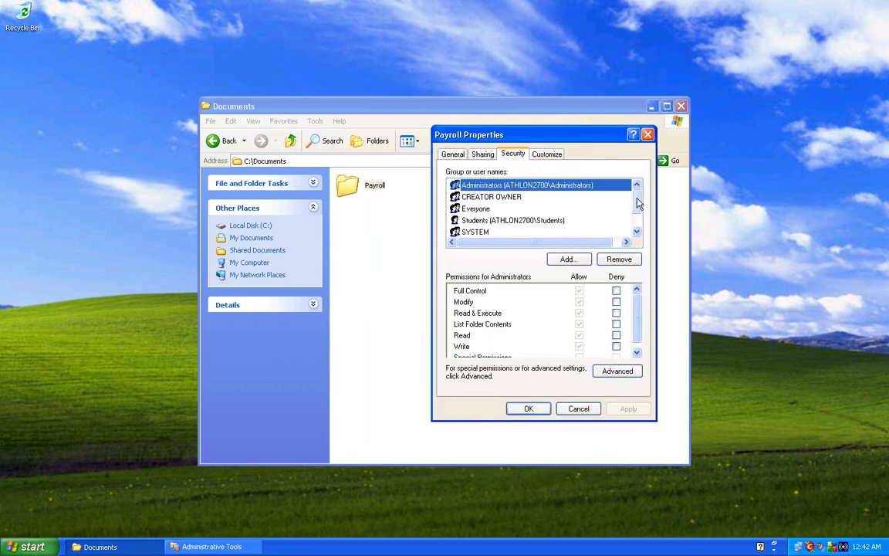
Review the Payroll folder permissions for Administrators, CREATOR OWNER, Students, Everyone, SYSTEM and Users.
{"action": "left_click", "coordinate": [544, 199]}
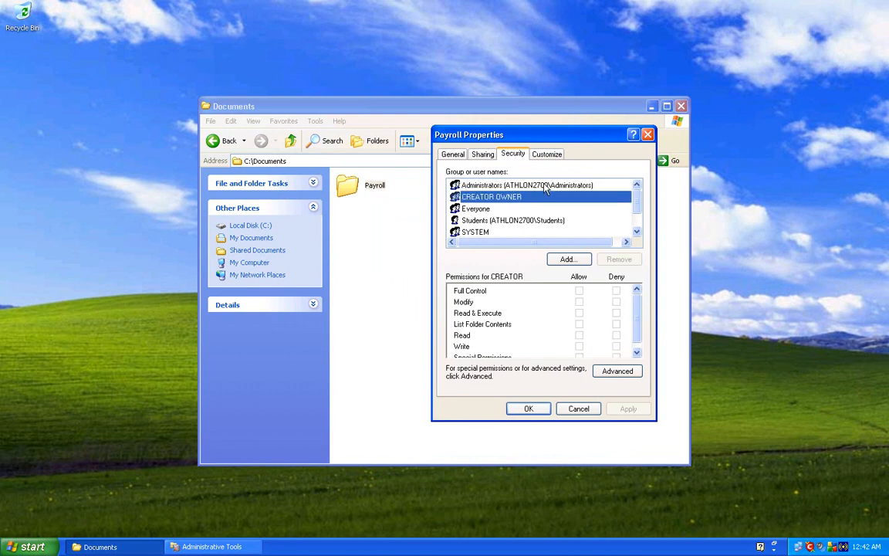
{"action": "left_click", "coordinate": [545, 186]}
{"action": "left_click", "coordinate": [542, 222]}
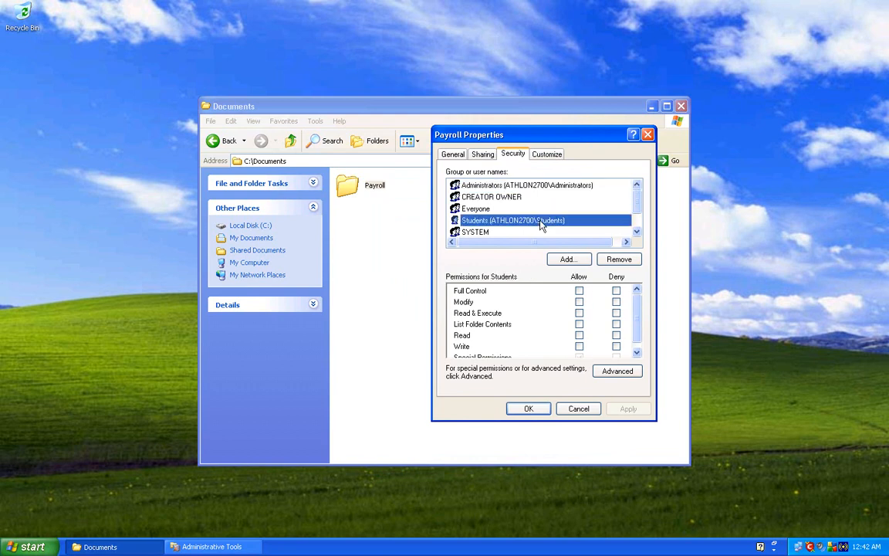
{"action": "left_click", "coordinate": [531, 210]}
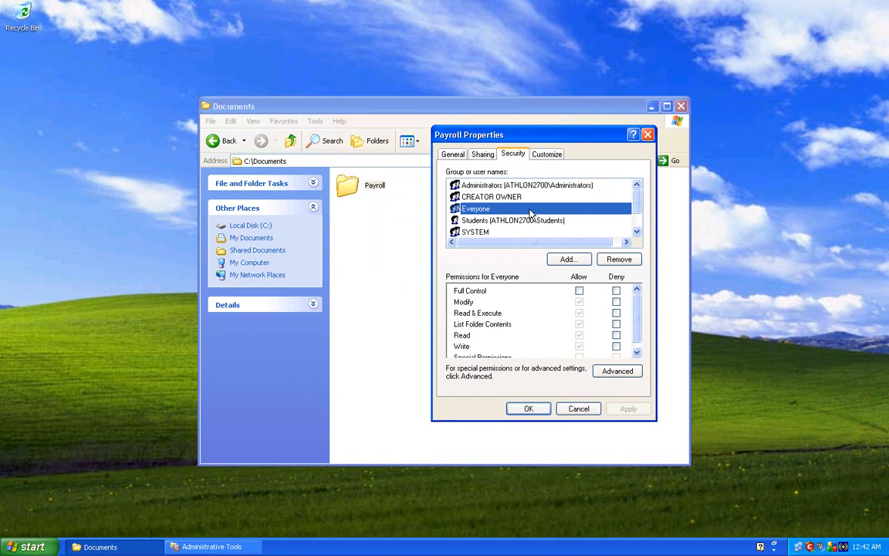
{"action": "left_click", "coordinate": [494, 231]}
{"action": "left_click_drag", "start_coordinate": [638, 193], "coordinate": [638, 216]}
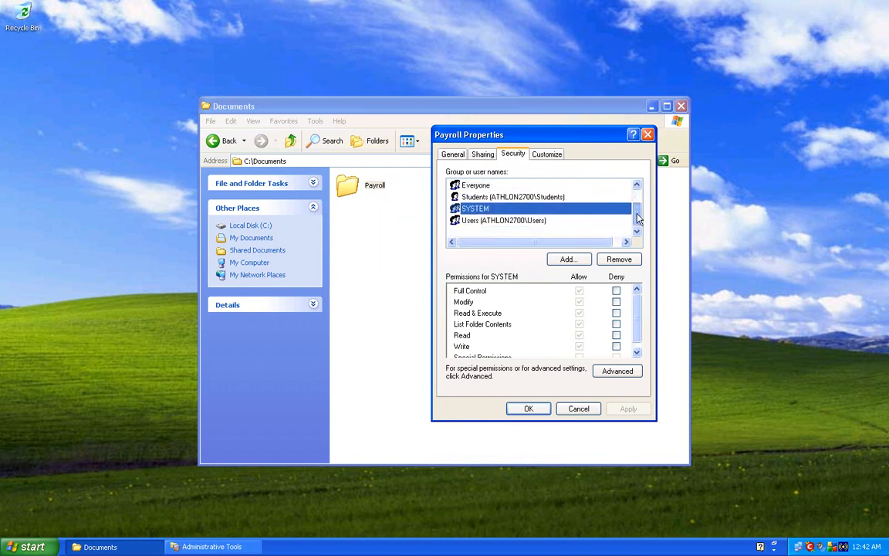
{"action": "left_click", "coordinate": [532, 223]}
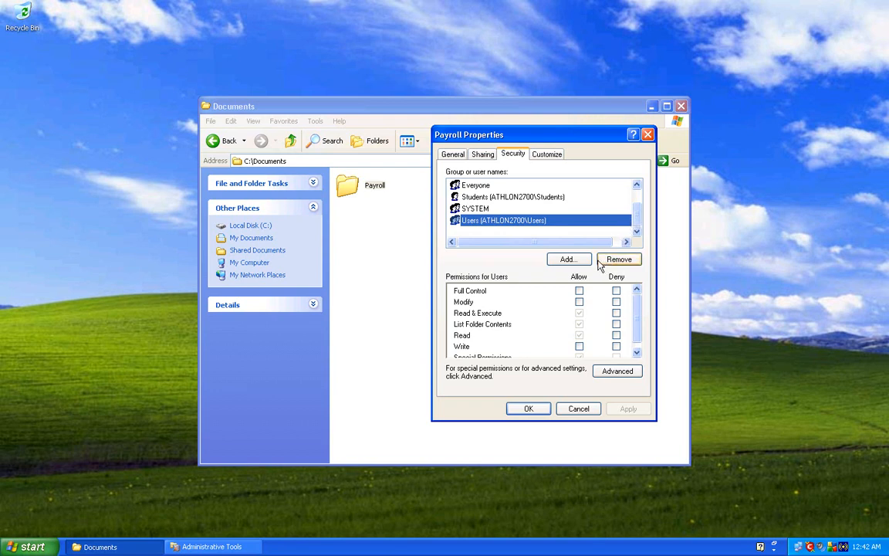
Add the Untrusted group to the Payroll folder's permission entries, checking the name before accepting it.
{"action": "left_click", "coordinate": [568, 259]}
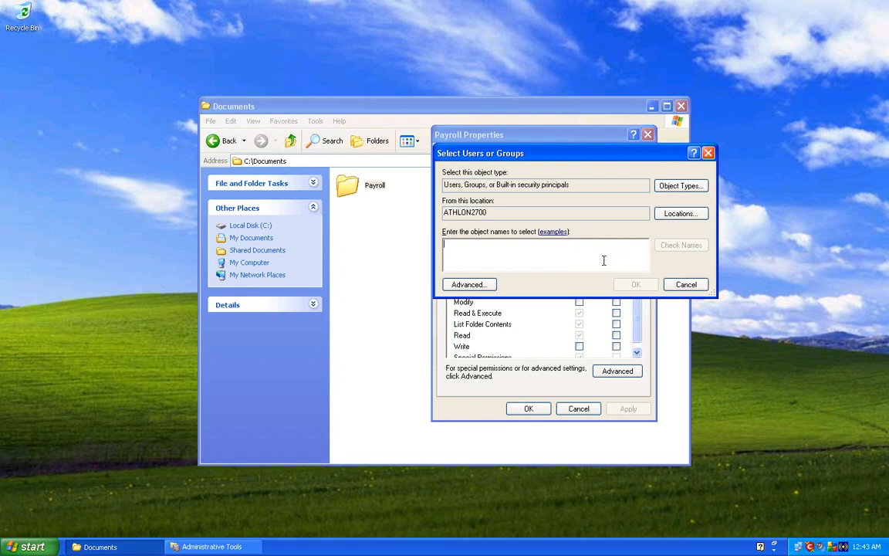
{"action": "type", "text": "ur"}
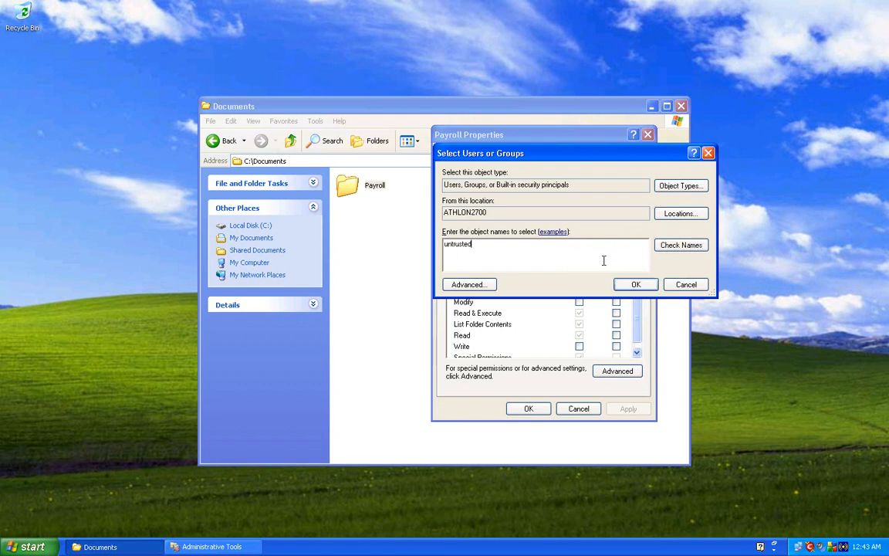
{"action": "left_click", "coordinate": [681, 245]}
{"action": "left_click", "coordinate": [636, 284]}
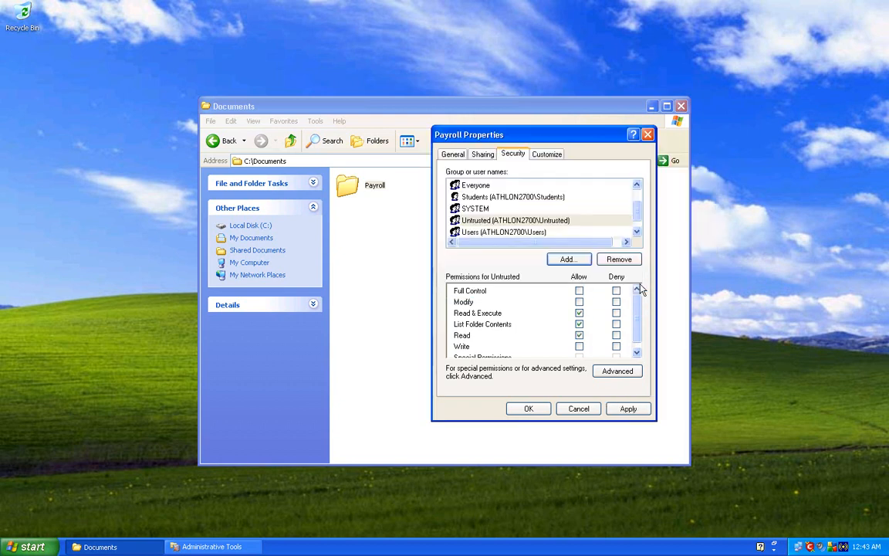
Deny Full Control on the Payroll folder to the Untrusted group, apply the deny entry and close the folder's properties.
{"action": "left_click", "coordinate": [616, 290]}
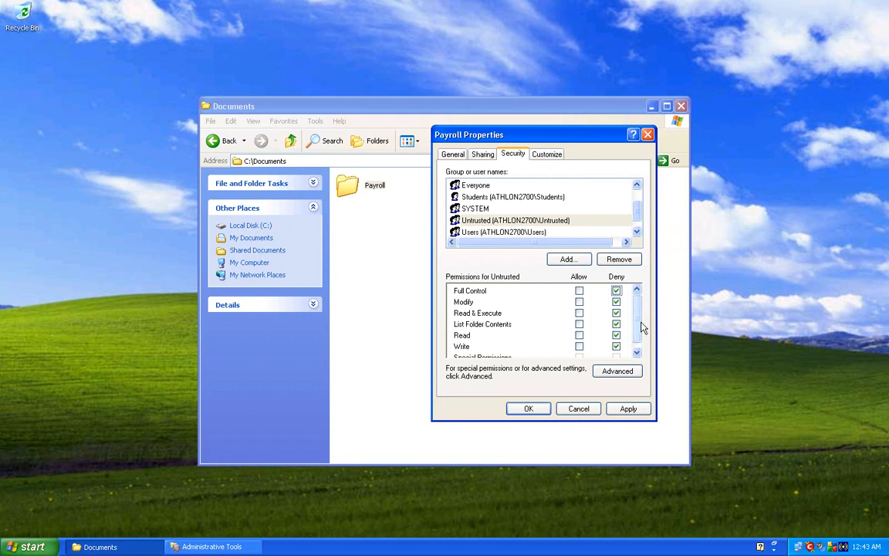
{"action": "scroll", "coordinate": [636, 339], "scroll_direction": "down", "scroll_amount": 1}
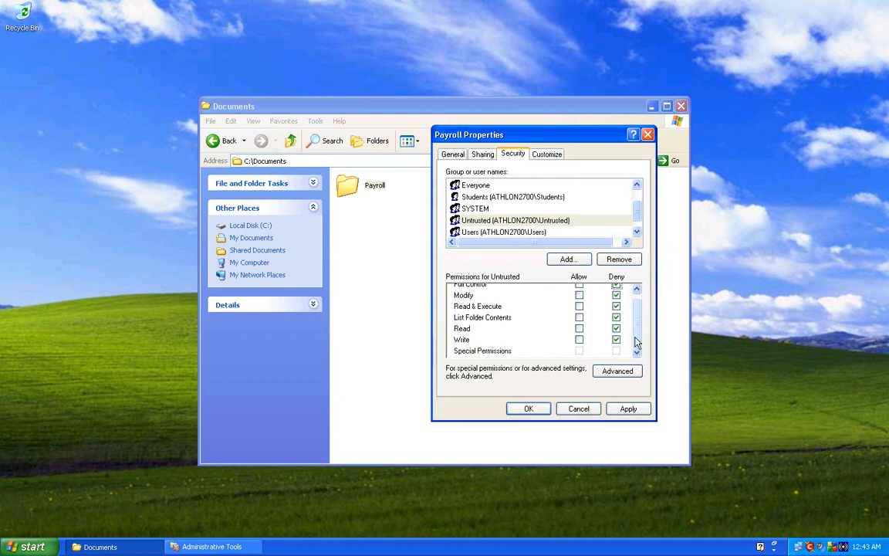
{"action": "left_click", "coordinate": [627, 410]}
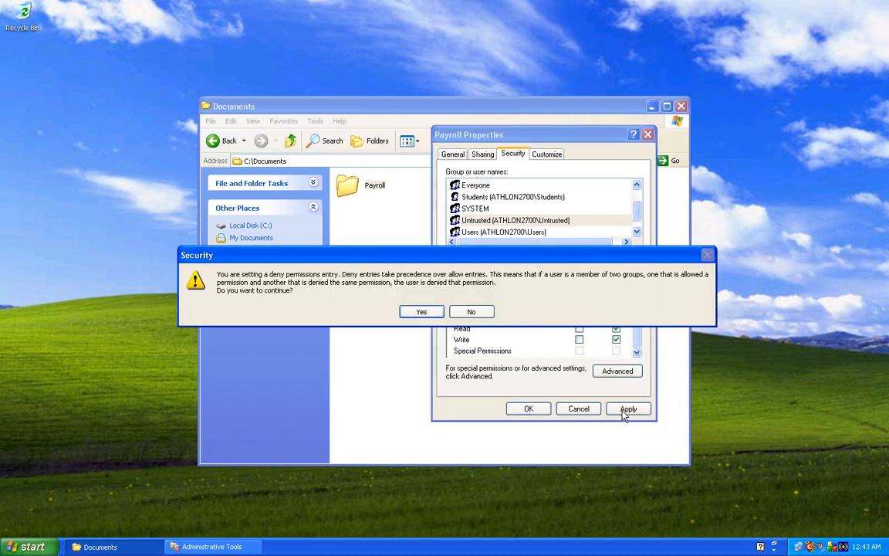
{"action": "left_click", "coordinate": [422, 314]}
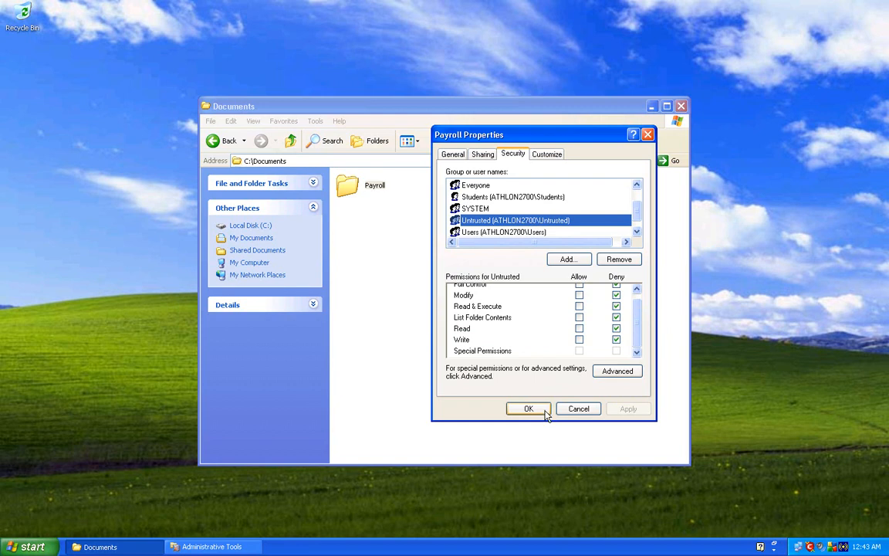
{"action": "left_click", "coordinate": [545, 412]}
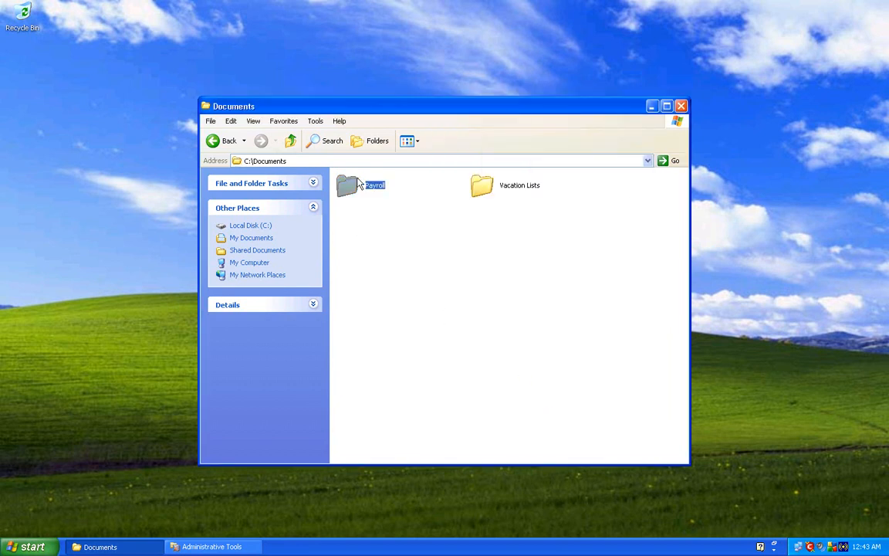
Add the TrustedUsers group to the security permissions of the Vacation Lists folder, verifying the name before accepting it.
{"action": "right_click", "coordinate": [486, 192]}
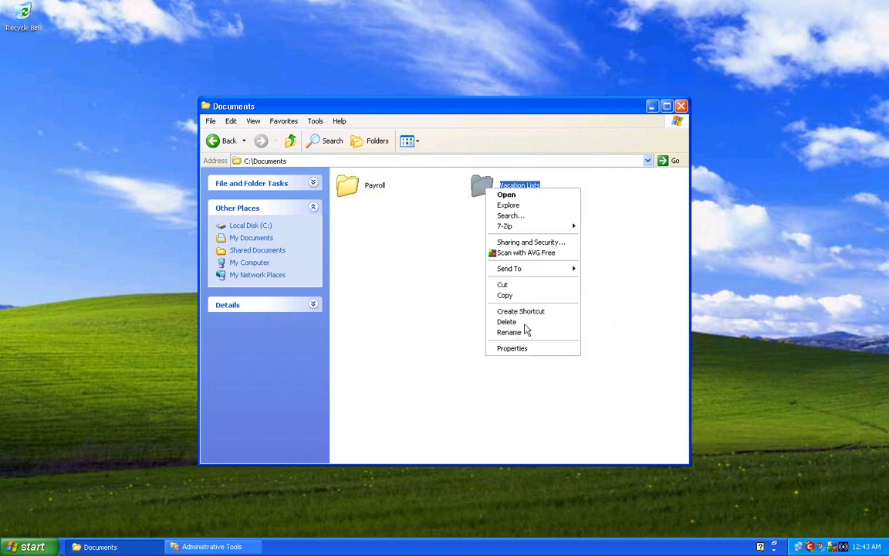
{"action": "left_click", "coordinate": [526, 349]}
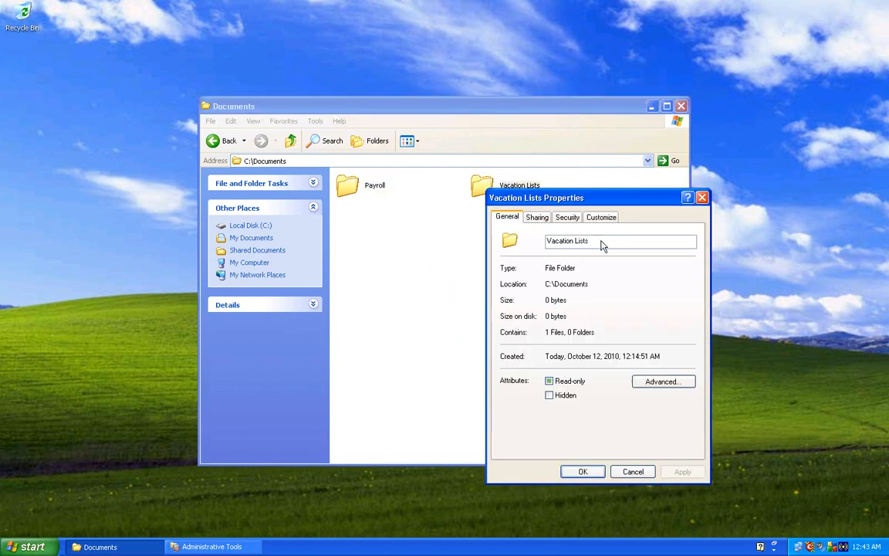
{"action": "left_click", "coordinate": [568, 217]}
{"action": "left_click", "coordinate": [637, 324]}
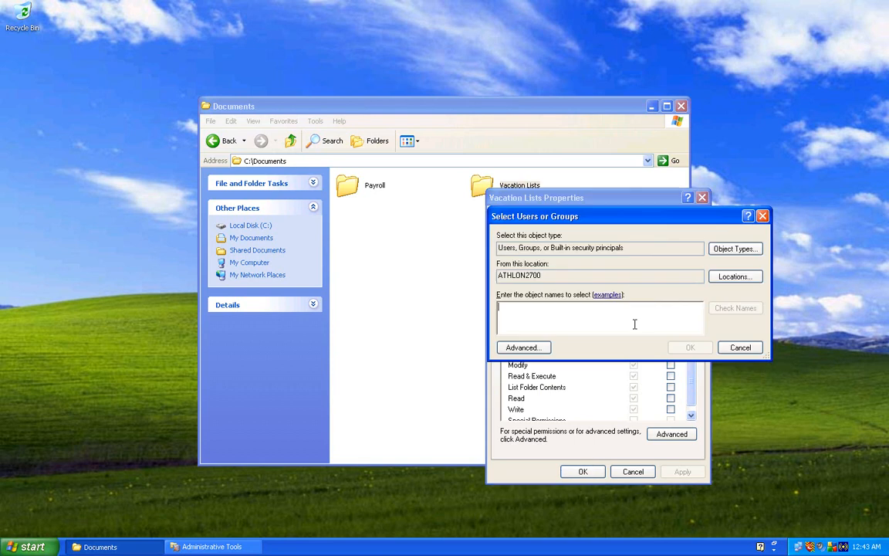
{"action": "type", "text": "trus"}
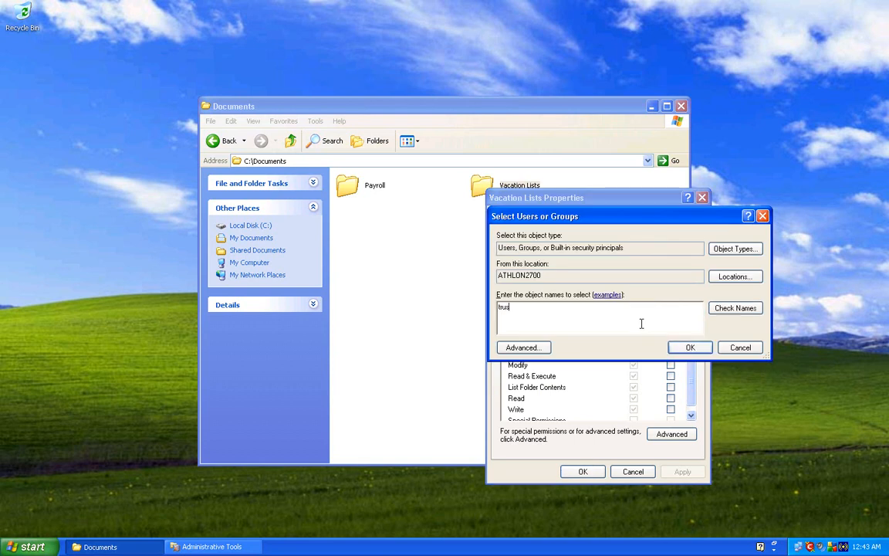
{"action": "type", "text": "tedusers"}
{"action": "left_click", "coordinate": [733, 309]}
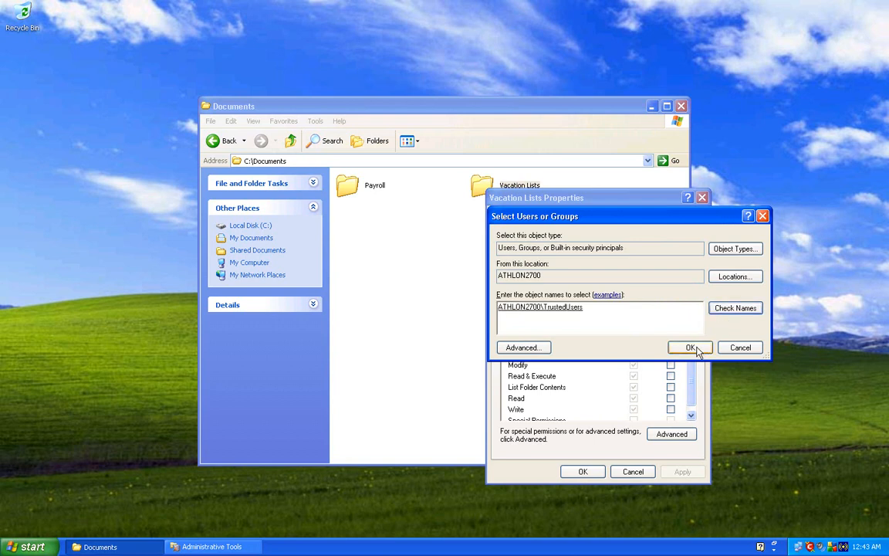
{"action": "left_click", "coordinate": [696, 349]}
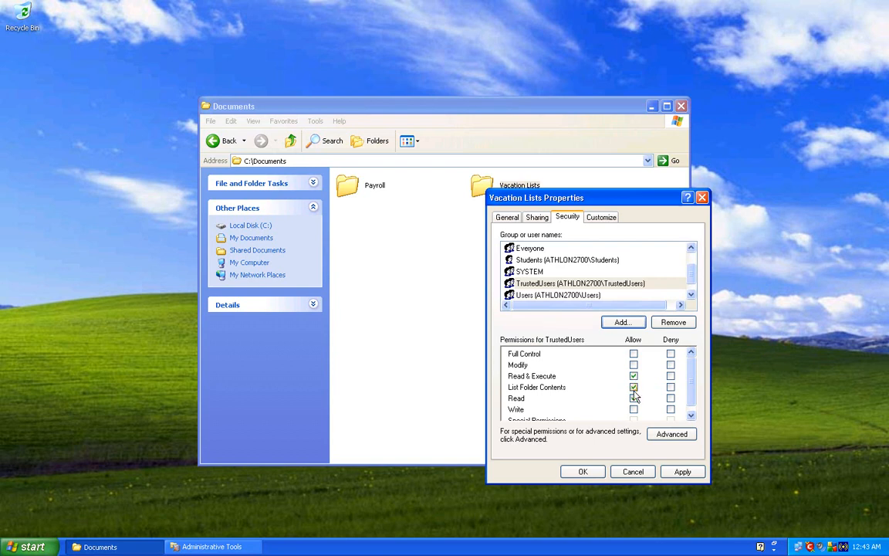
Apply the default TrustedUsers permissions to Vacation Lists, and close its properties and the Documents window.
{"action": "left_click_drag", "start_coordinate": [691, 382], "coordinate": [689, 390]}
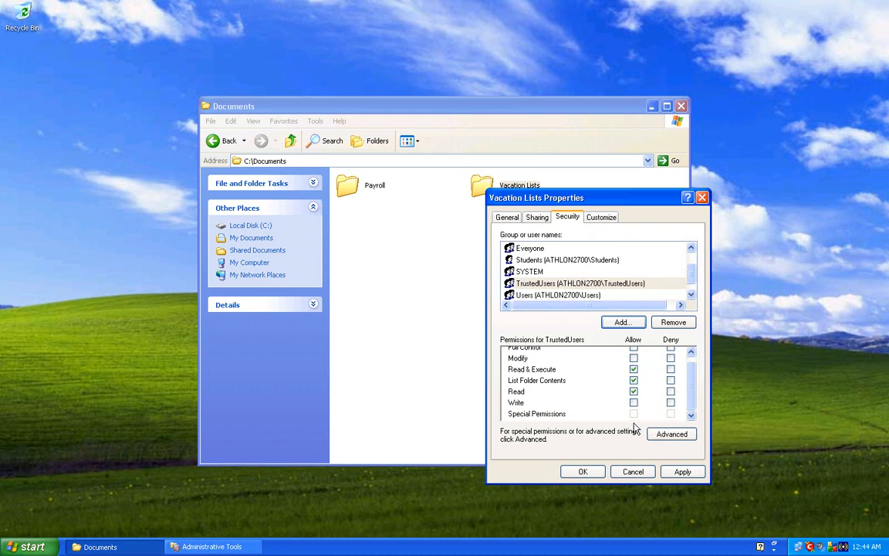
{"action": "left_click", "coordinate": [681, 474]}
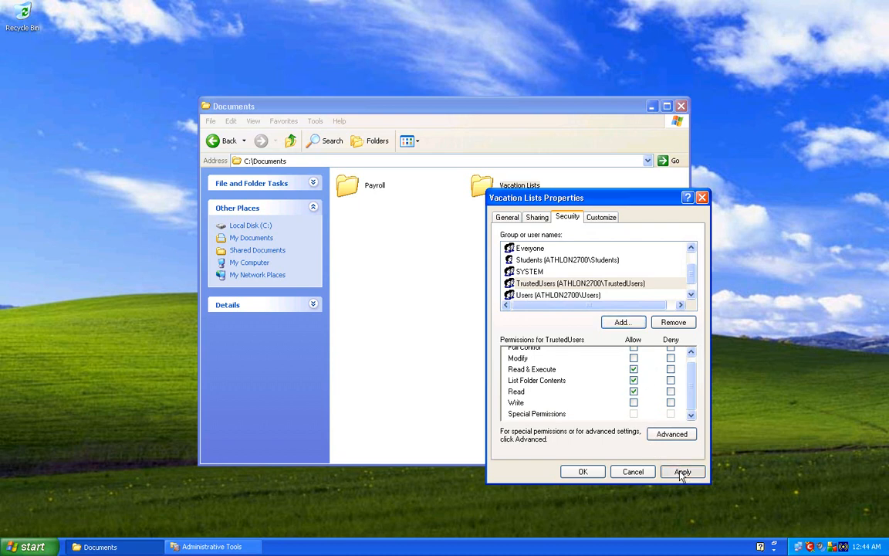
{"action": "left_click", "coordinate": [585, 473]}
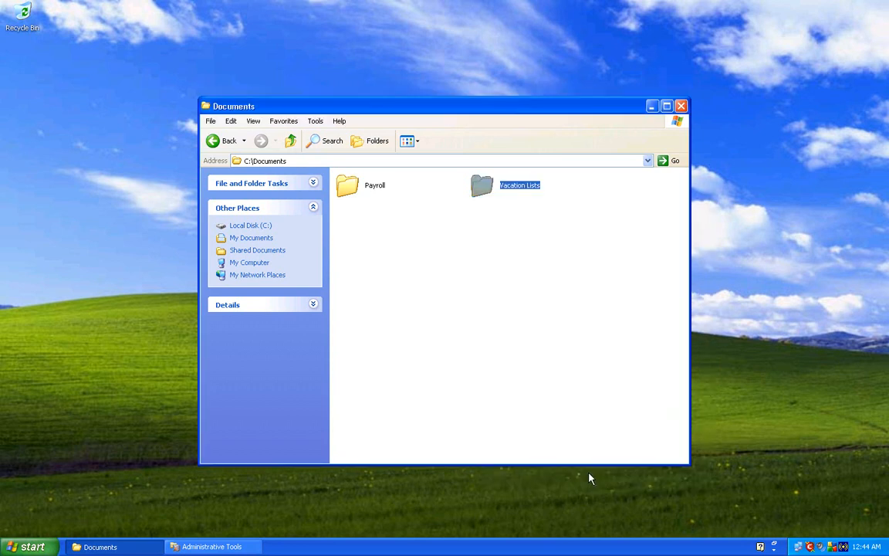
{"action": "left_click", "coordinate": [683, 107]}
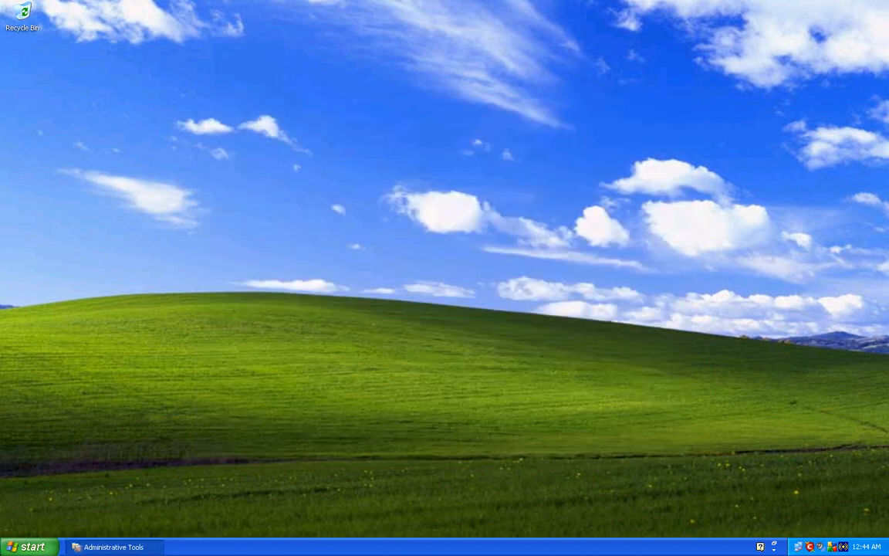
{"action": "left_click", "coordinate": [29, 546]}
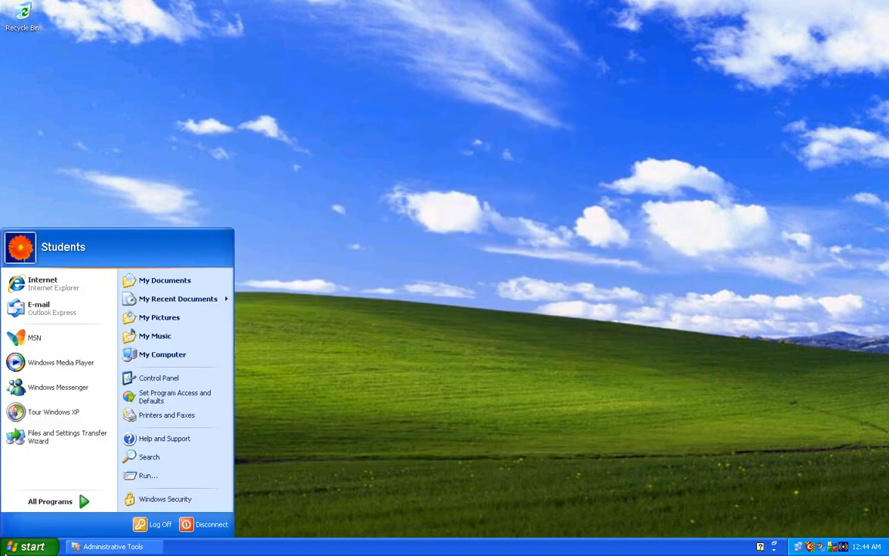
{"action": "left_click", "coordinate": [155, 524]}
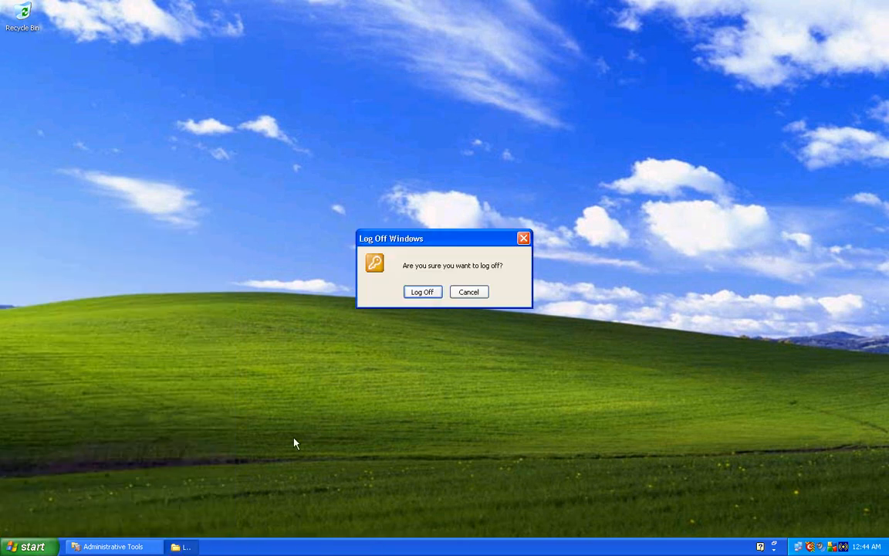
{"action": "left_click", "coordinate": [463, 292]}
Open the Documents folder on the C: drive in the Crook account's session.
{"action": "left_click", "coordinate": [24, 546]}
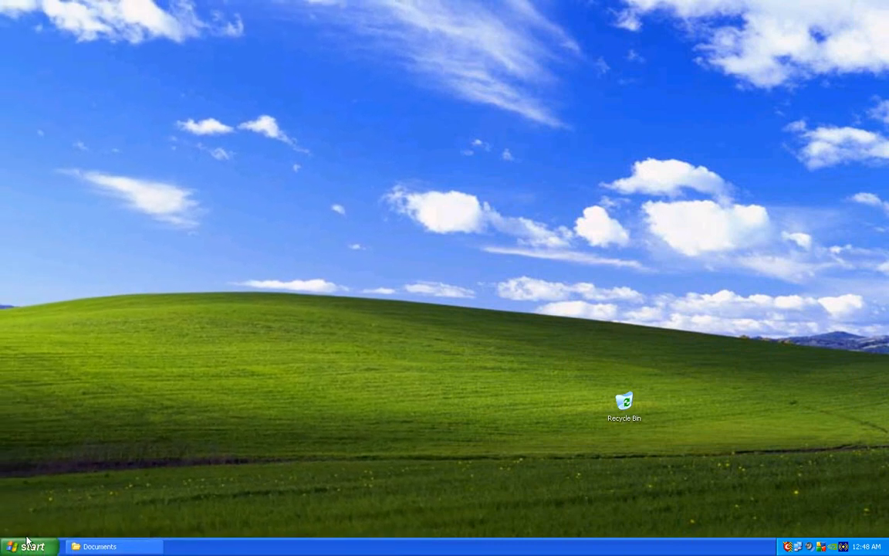
{"action": "left_click", "coordinate": [29, 547]}
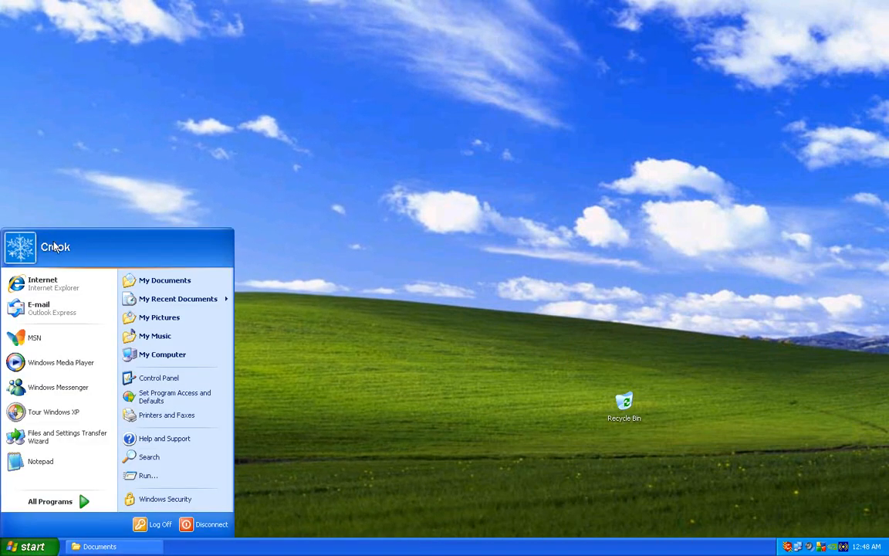
{"action": "left_click", "coordinate": [154, 353]}
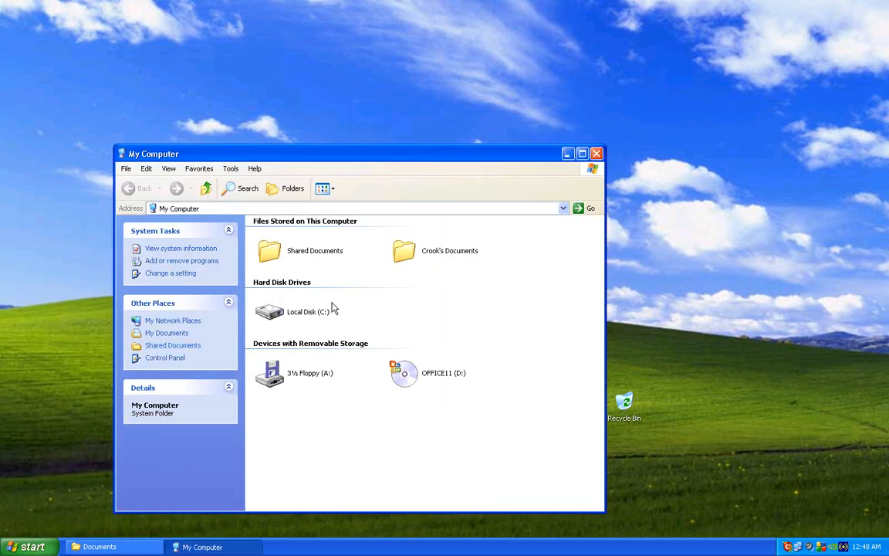
{"action": "double_click", "coordinate": [324, 311]}
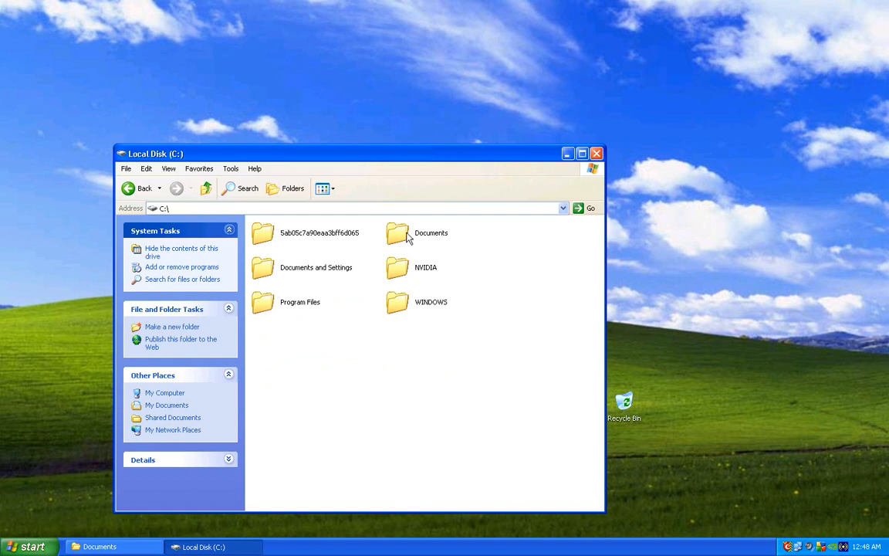
{"action": "double_click", "coordinate": [404, 244]}
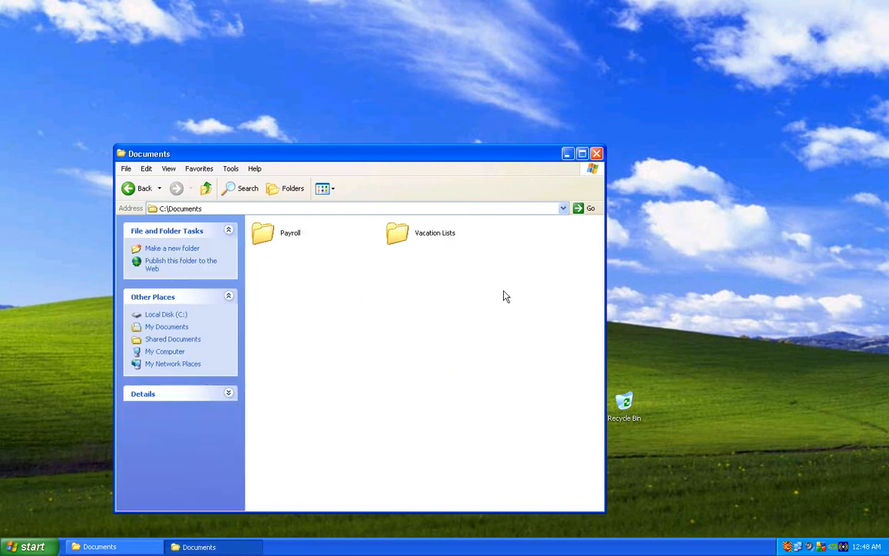
Try to open the Payroll folder as Crook, and reopen the Documents folder from the C: drive.
{"action": "double_click", "coordinate": [285, 239]}
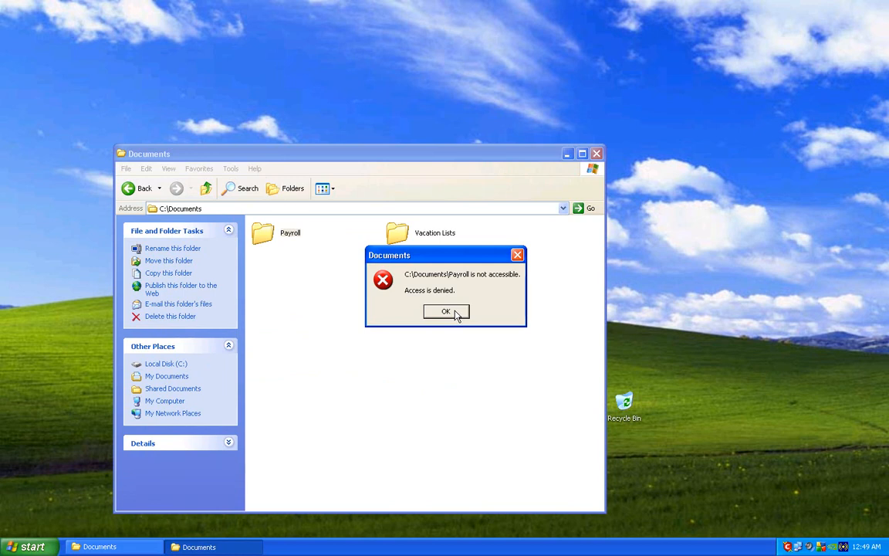
{"action": "left_click", "coordinate": [446, 312]}
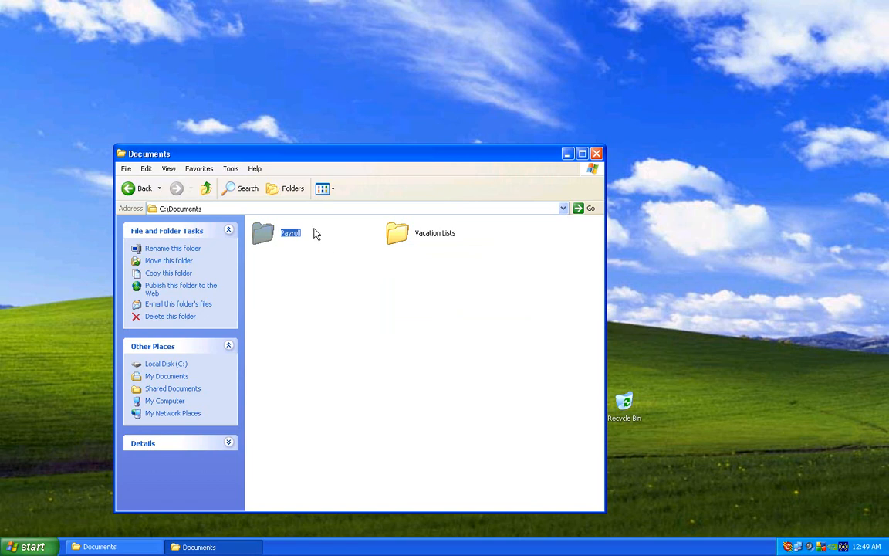
{"action": "left_click", "coordinate": [129, 188]}
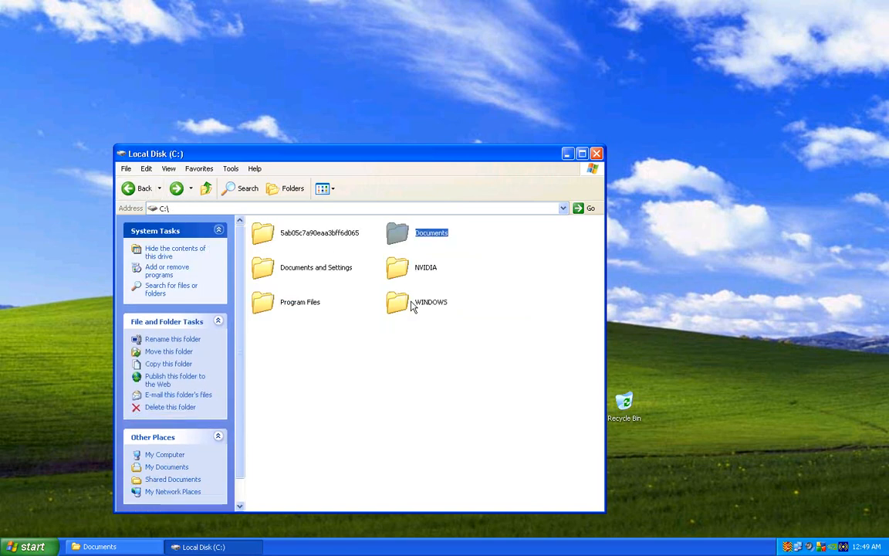
{"action": "mouse_move", "coordinate": [415, 236]}
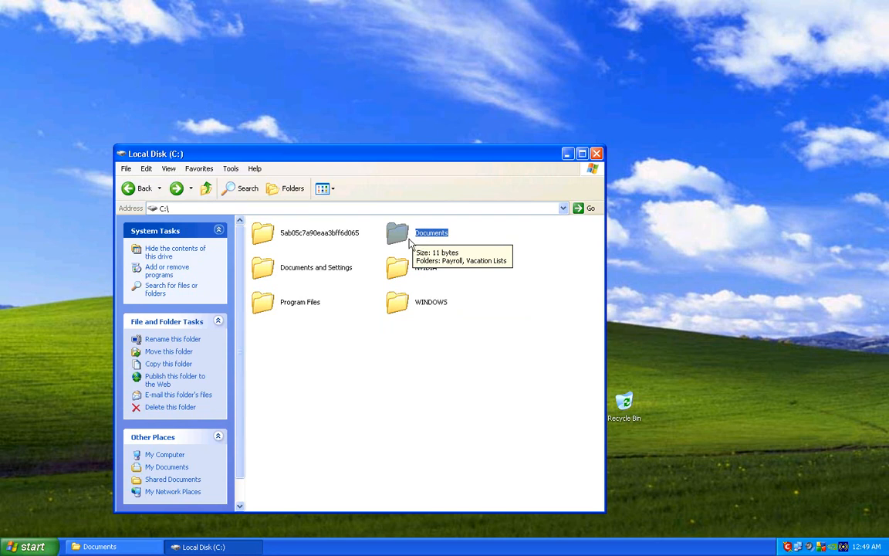
{"action": "double_click", "coordinate": [410, 238]}
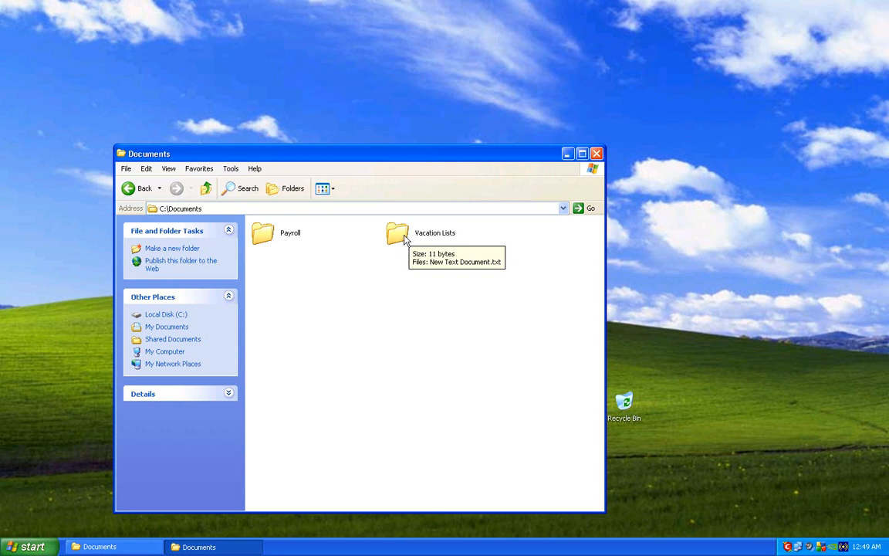
Try opening Vacation Lists in Crook's session, and open C:\Documents\Vacation Lists in the Trusted account's session.
{"action": "left_click", "coordinate": [403, 238]}
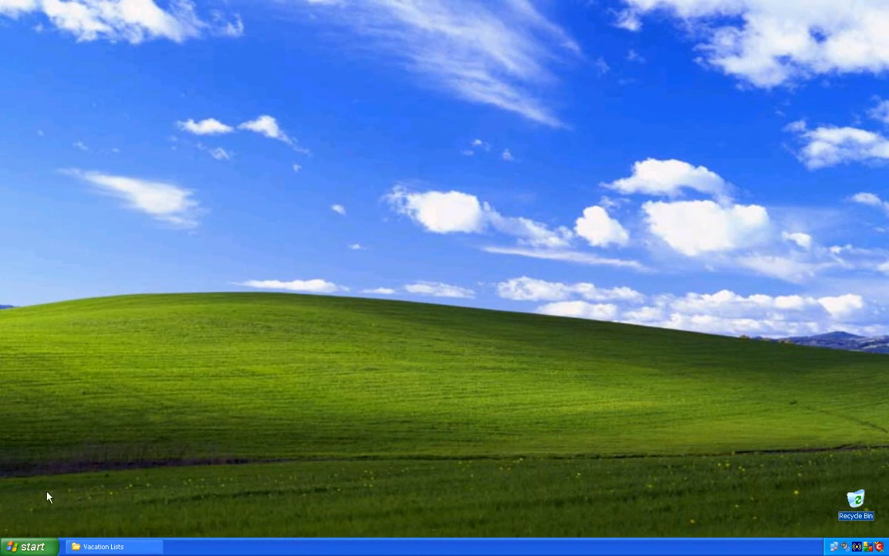
{"action": "key", "text": "super"}
{"action": "left_click", "coordinate": [172, 356]}
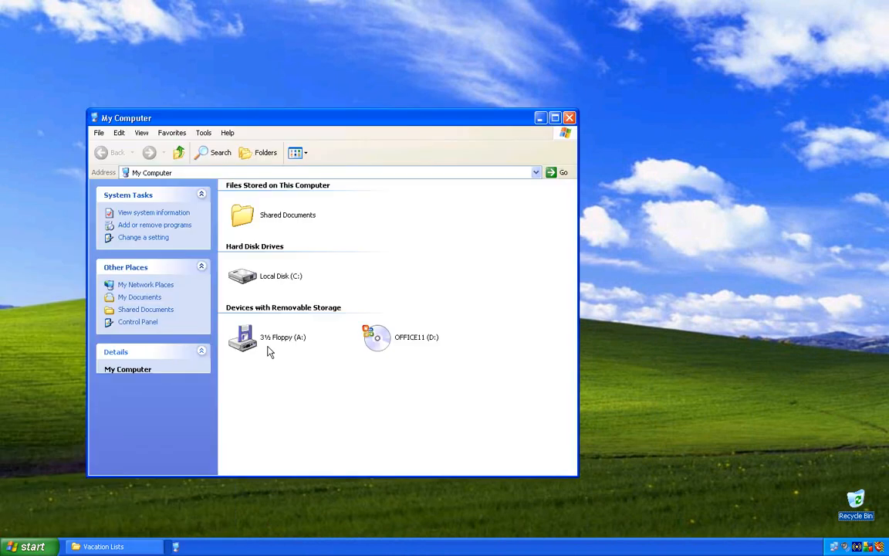
{"action": "double_click", "coordinate": [298, 277]}
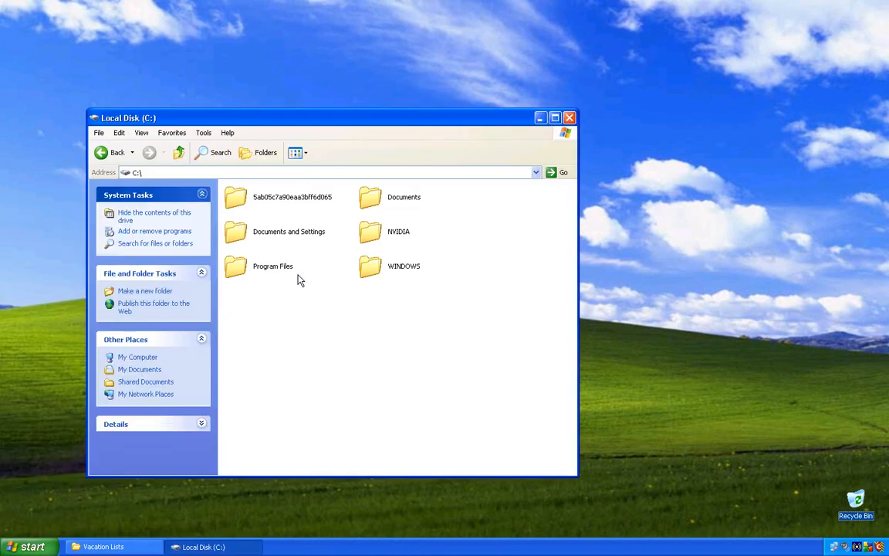
{"action": "double_click", "coordinate": [393, 198]}
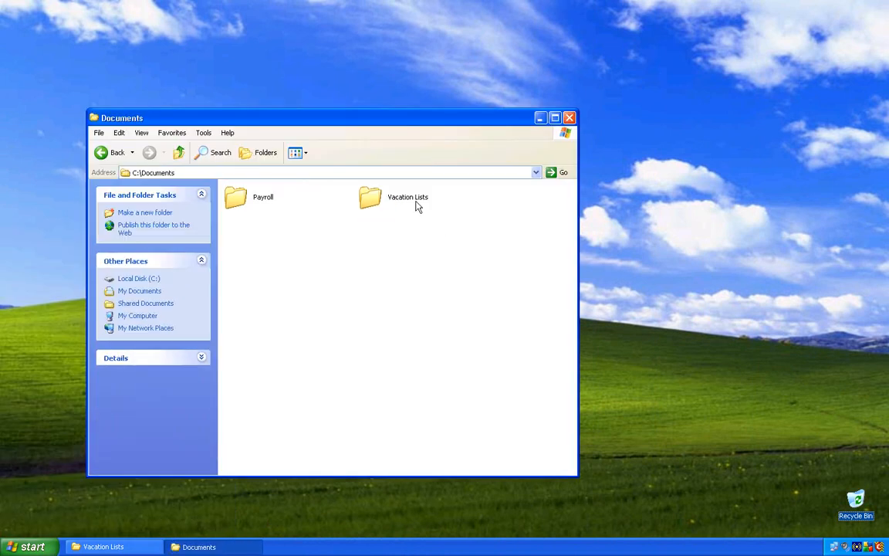
{"action": "double_click", "coordinate": [409, 198]}
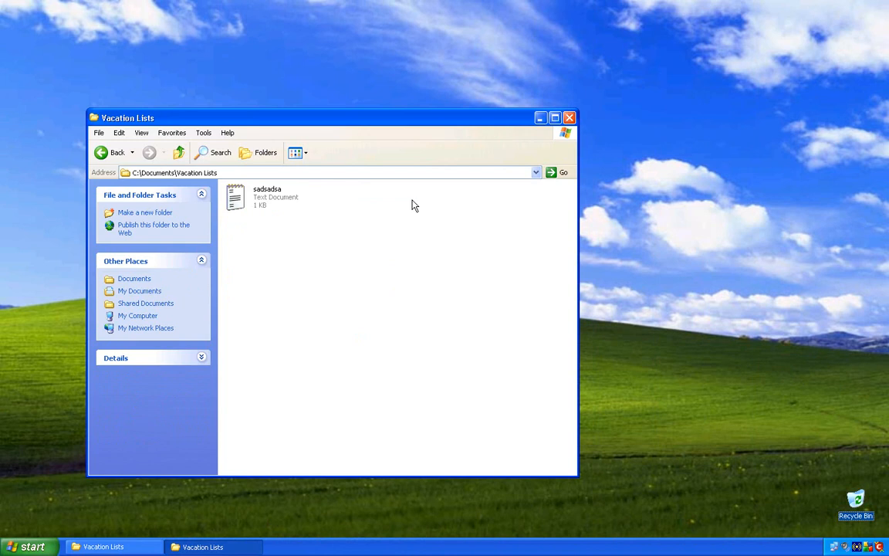
Open the sadsadsa text document in Vacation Lists and check which account is logged on.
{"action": "double_click", "coordinate": [284, 198]}
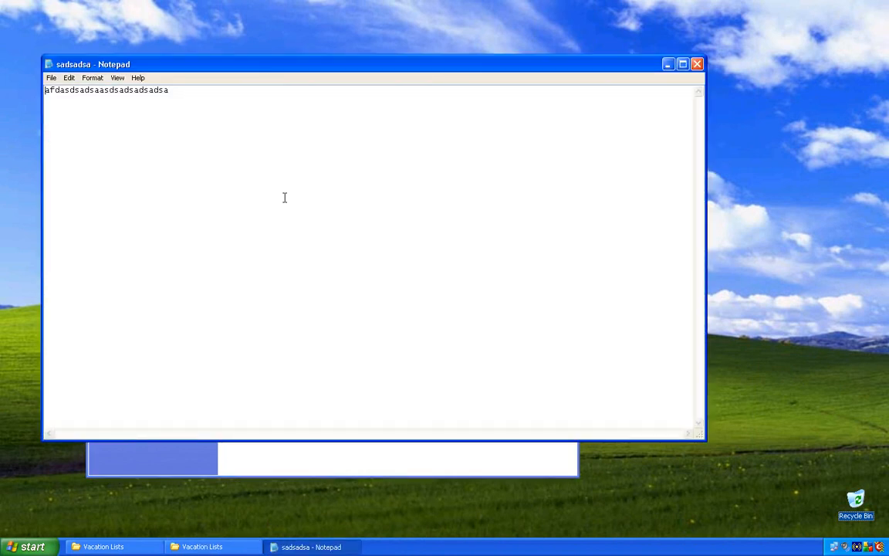
{"action": "left_click", "coordinate": [10, 549]}
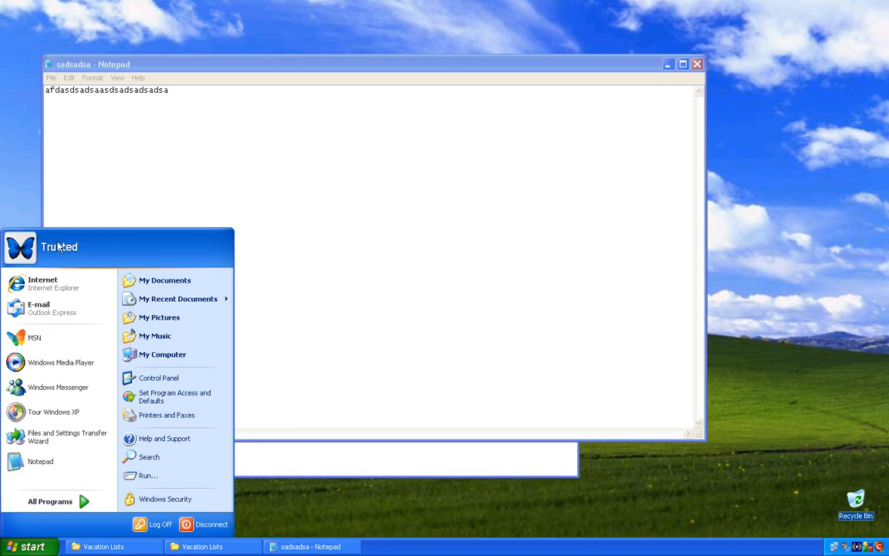
{"action": "left_click", "coordinate": [237, 176]}
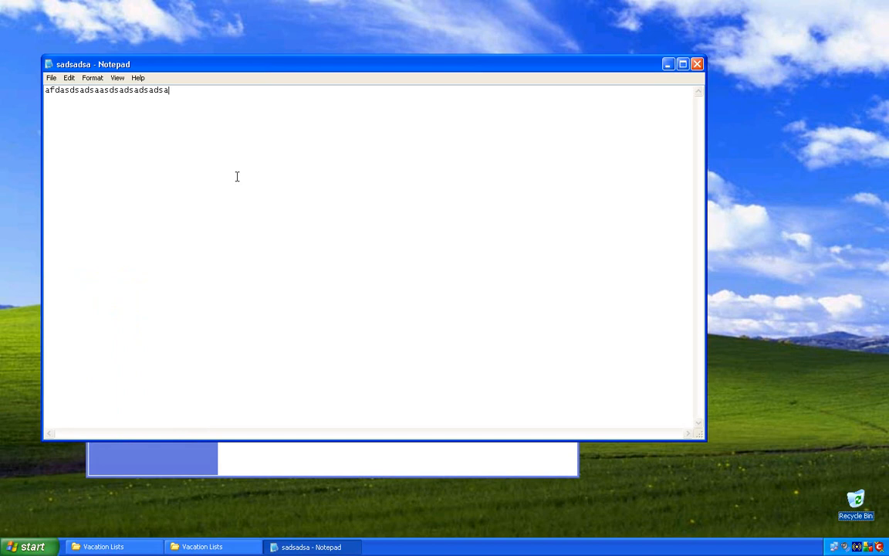
Replace the entire text of the sadsadsa document with "Trusted gets 40 weeks vacation".
{"action": "key", "text": "ctrl+a"}
{"action": "key", "text": "Delete"}
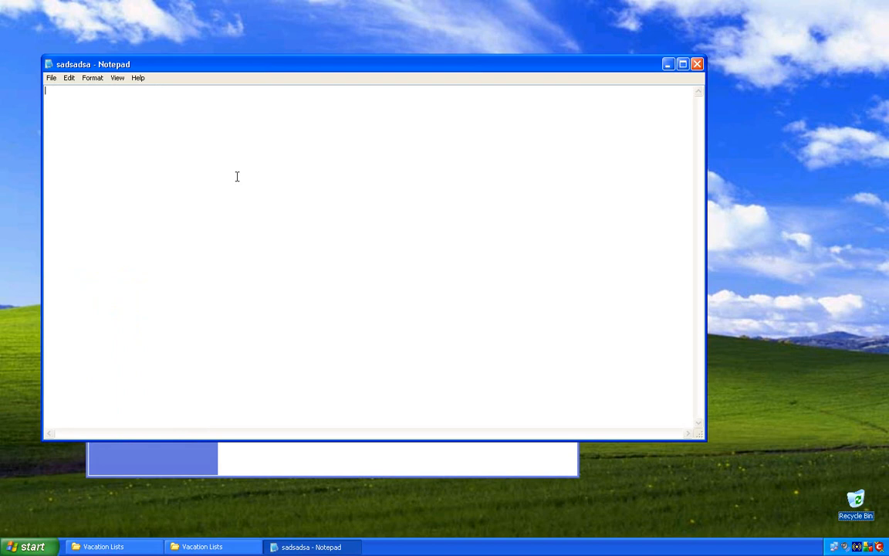
{"action": "type", "text": "Trusted gets 40 weeks "}
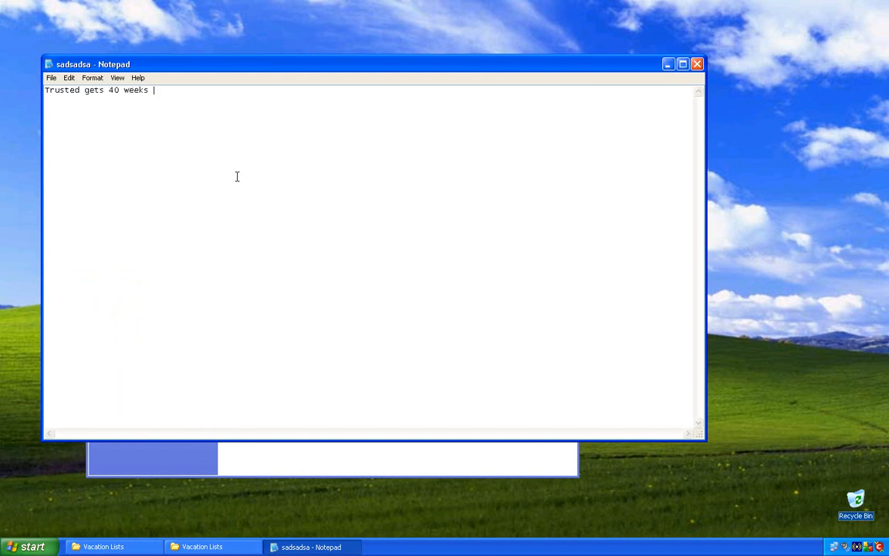
{"action": "type", "text": "vacation"}
Try to save the edited sadsadsa document, cancel saving it as a new file, and close it discarding the changes.
{"action": "left_click", "coordinate": [53, 80]}
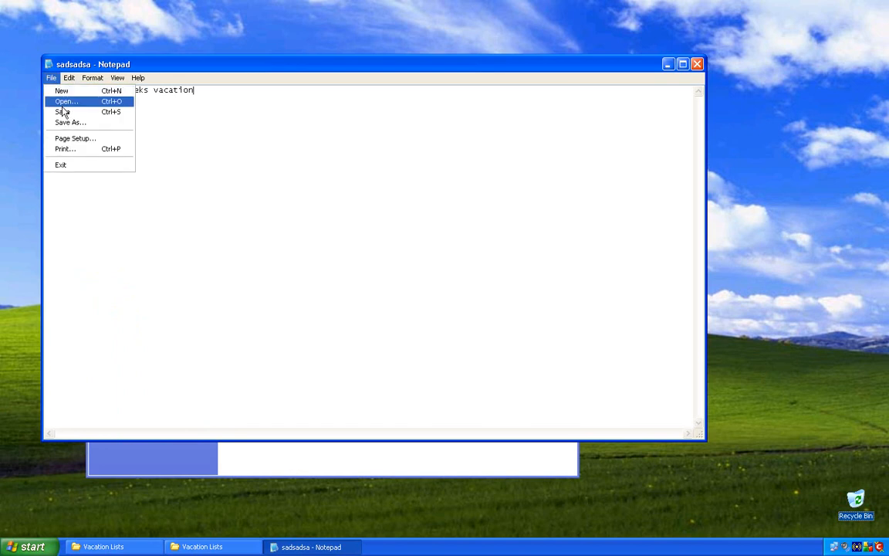
{"action": "left_click", "coordinate": [62, 112]}
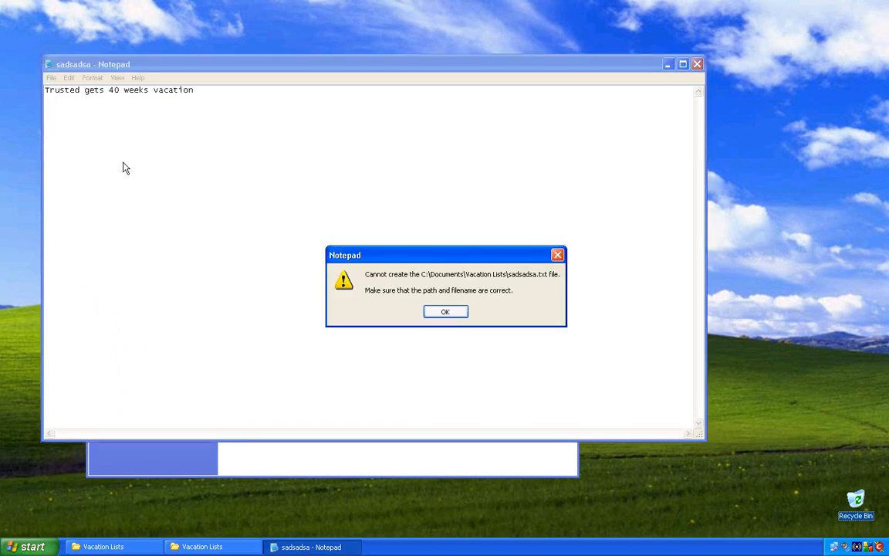
{"action": "left_click", "coordinate": [447, 312]}
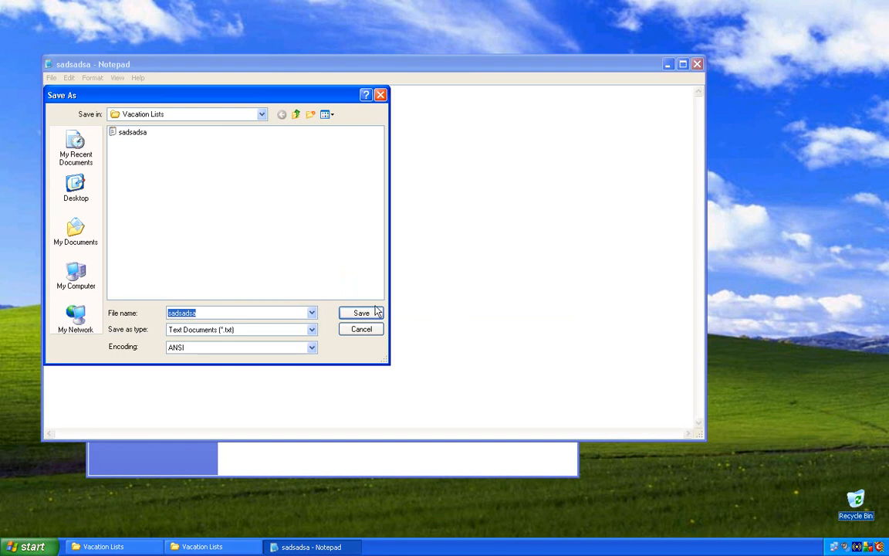
{"action": "left_click", "coordinate": [362, 329]}
{"action": "left_click", "coordinate": [697, 65]}
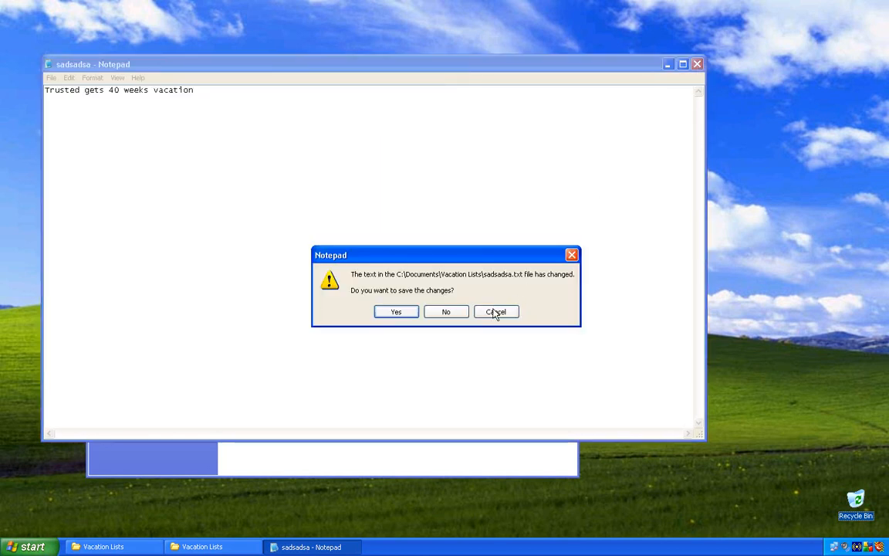
{"action": "left_click", "coordinate": [455, 313]}
Try to rename the sadsadsa file in Vacation Lists to adasdsadasdsadasdsad.
{"action": "left_click", "coordinate": [287, 196]}
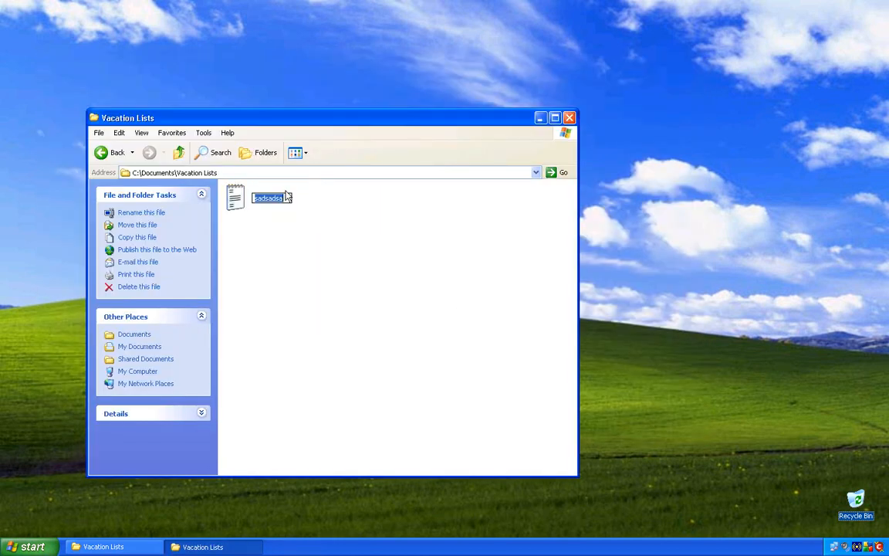
{"action": "type", "text": "adasdsadasdsadasdsad"}
{"action": "key", "text": "Return"}
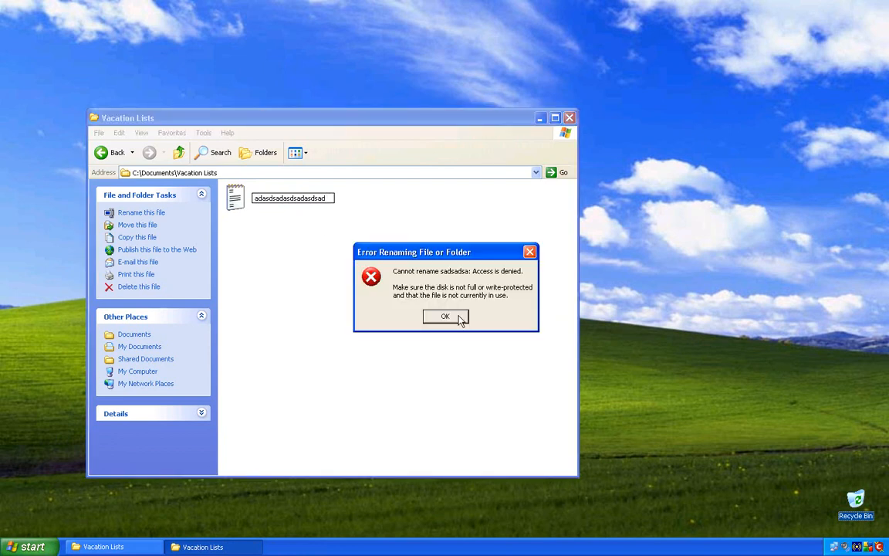
{"action": "left_click", "coordinate": [459, 319]}
{"action": "left_click", "coordinate": [460, 319]}
{"action": "left_click", "coordinate": [359, 295]}
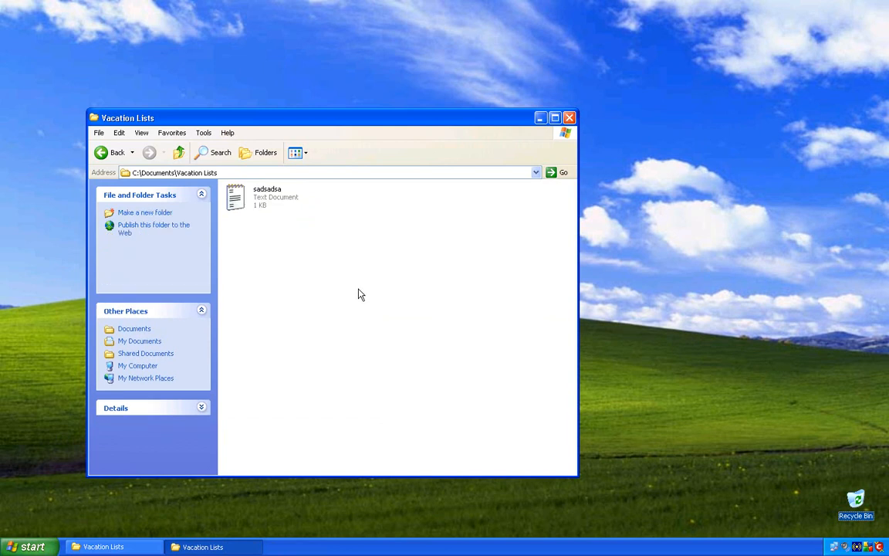
Go back to the Documents folder, minimize its window, and minimize the remote desktop session to show the local browser.
{"action": "left_click", "coordinate": [119, 152]}
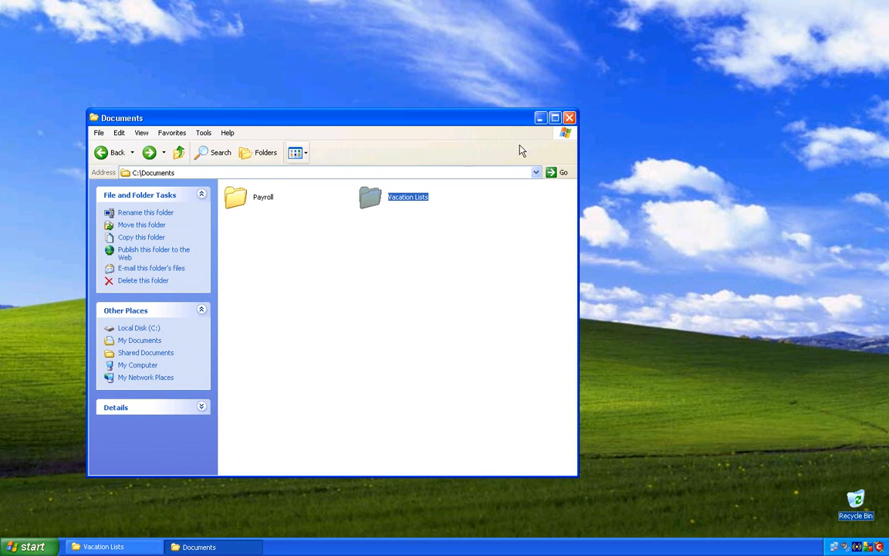
{"action": "left_click", "coordinate": [539, 119]}
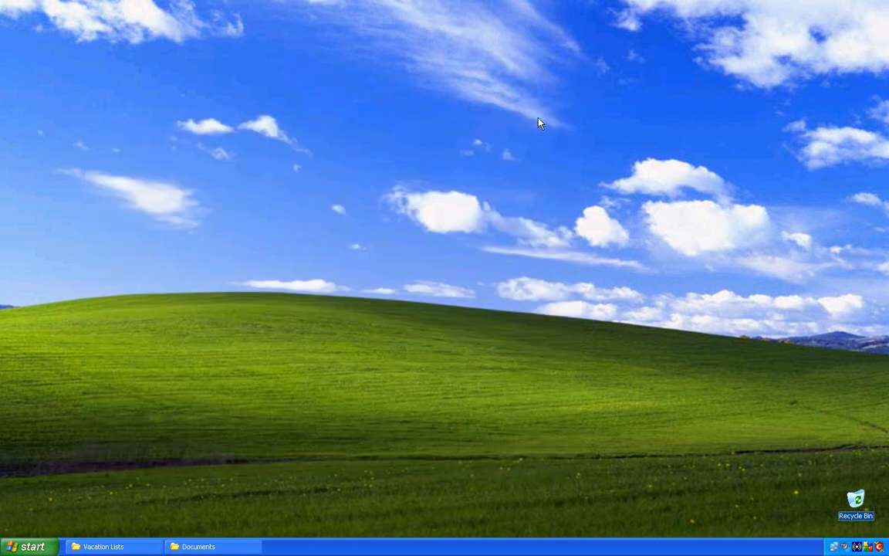
{"action": "left_click", "coordinate": [601, 6]}
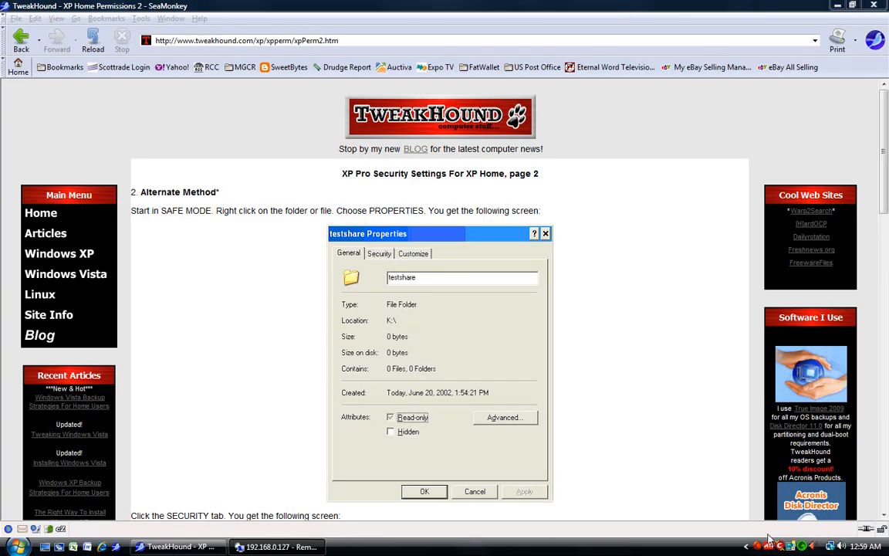